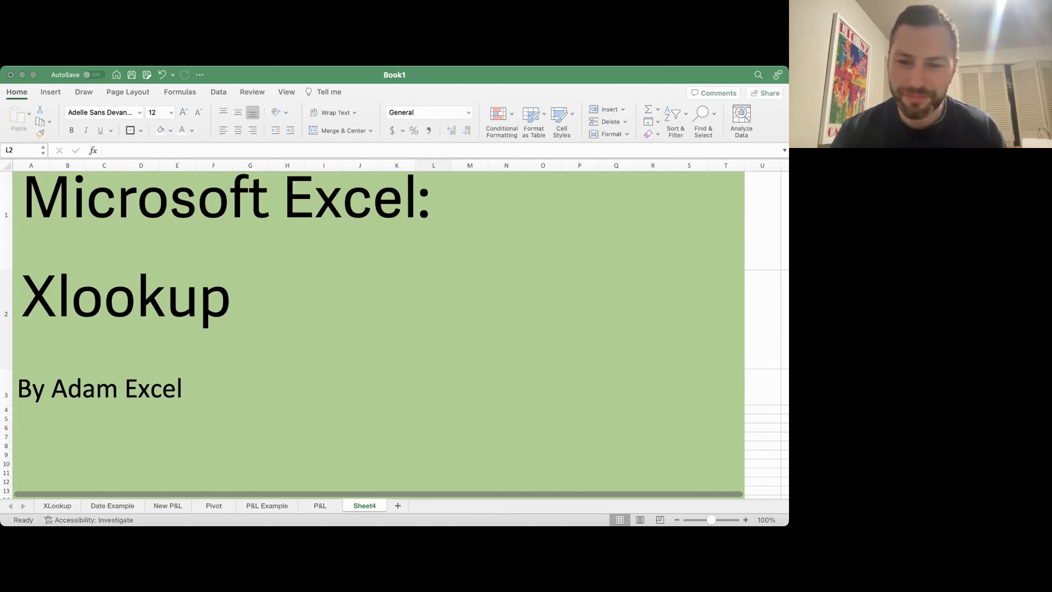
Step: Open the P&L Example worksheet after a look at the XLookup worksheet
{"action": "key", "text": "super+Tab"}
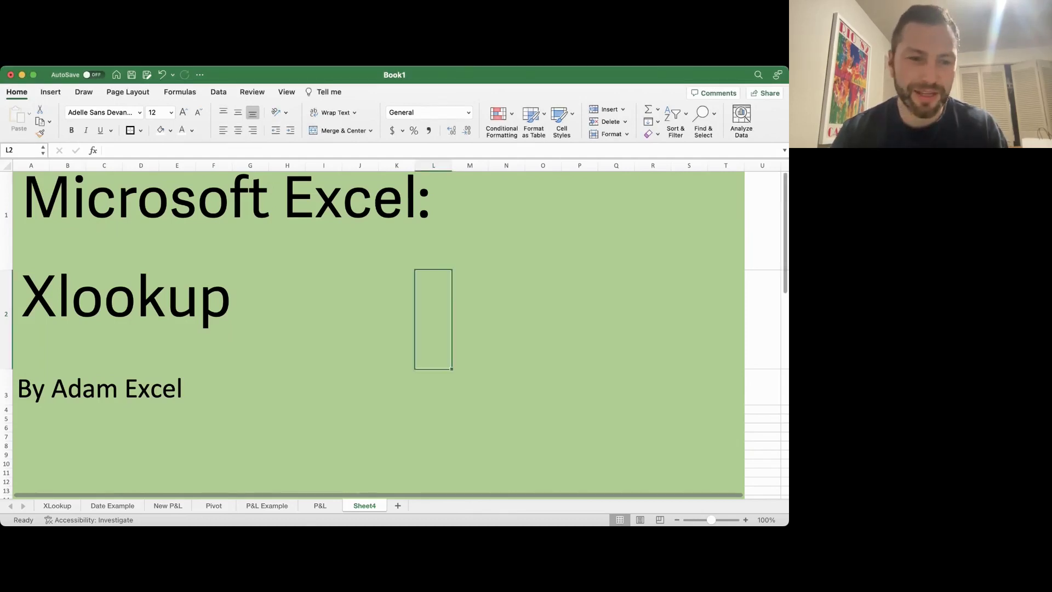
{"action": "left_click", "coordinate": [57, 506]}
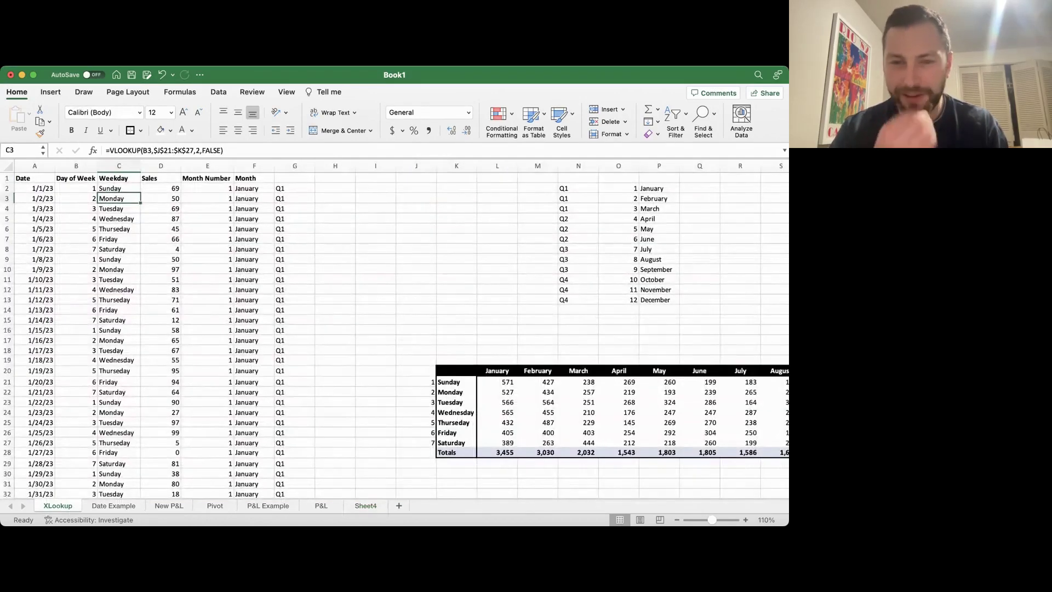
{"action": "scroll", "coordinate": [399, 329], "scroll_direction": "right", "scroll_amount": 3}
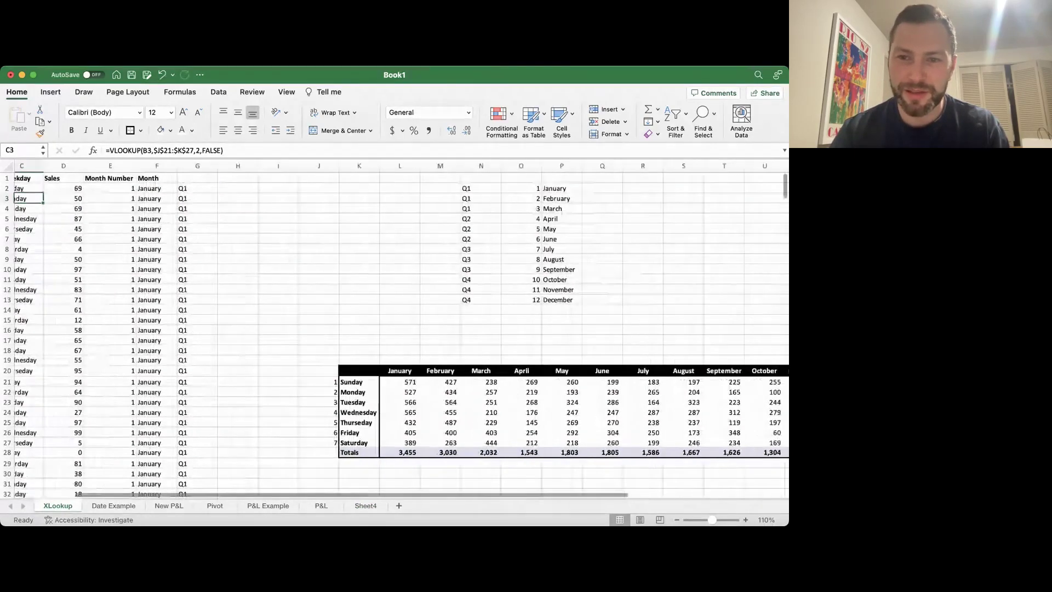
{"action": "scroll", "coordinate": [400, 329], "scroll_direction": "left", "scroll_amount": 3}
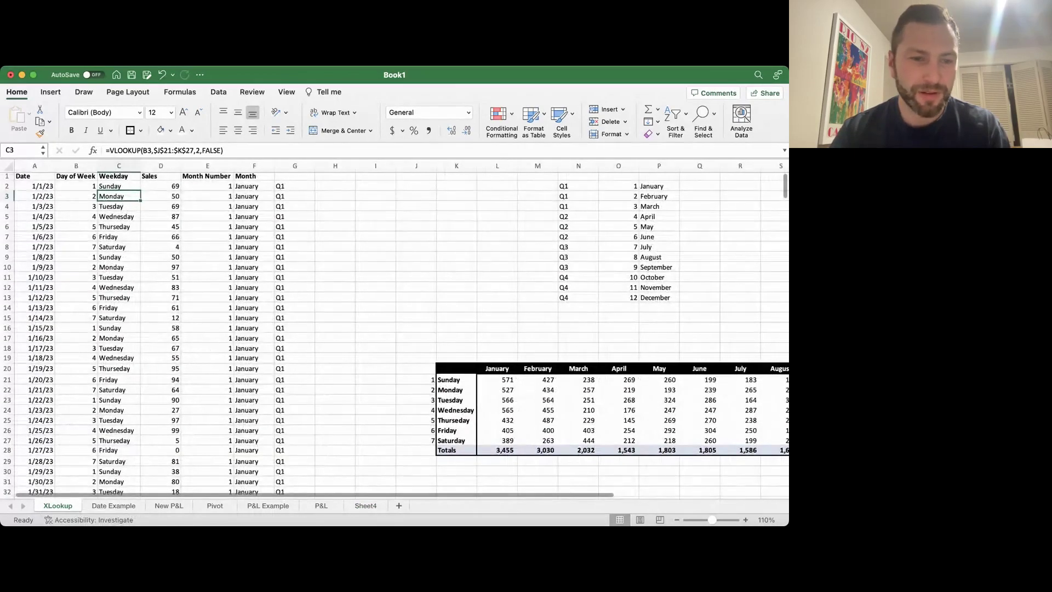
{"action": "left_click", "coordinate": [112, 505]}
{"action": "key", "text": "ctrl+Page_Down"}
{"action": "key", "text": "ctrl+Page_Down"}
{"action": "key", "text": "ctrl+Page_Down"}
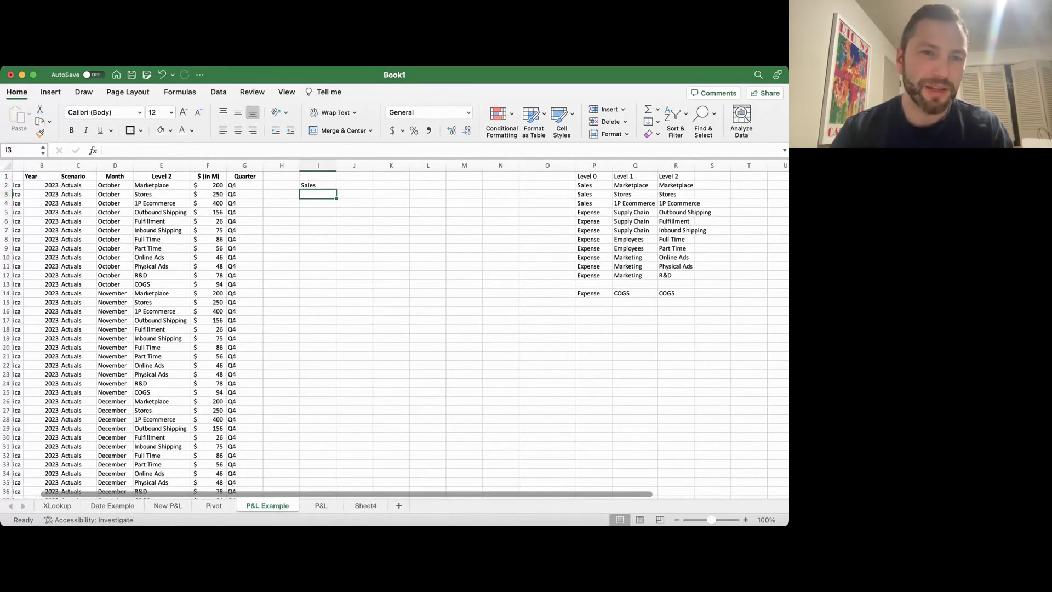
Step: Undo the XLOOKUP formula entry in cell I2 so the cell is empty
{"action": "left_click", "coordinate": [317, 185]}
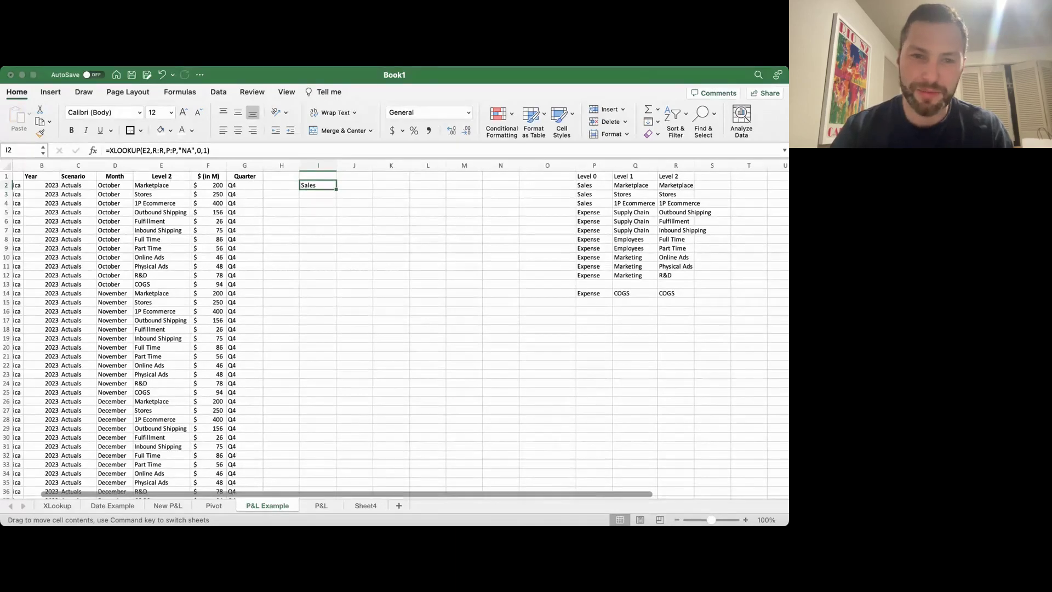
{"action": "left_click", "coordinate": [317, 194]}
{"action": "left_click", "coordinate": [318, 185]}
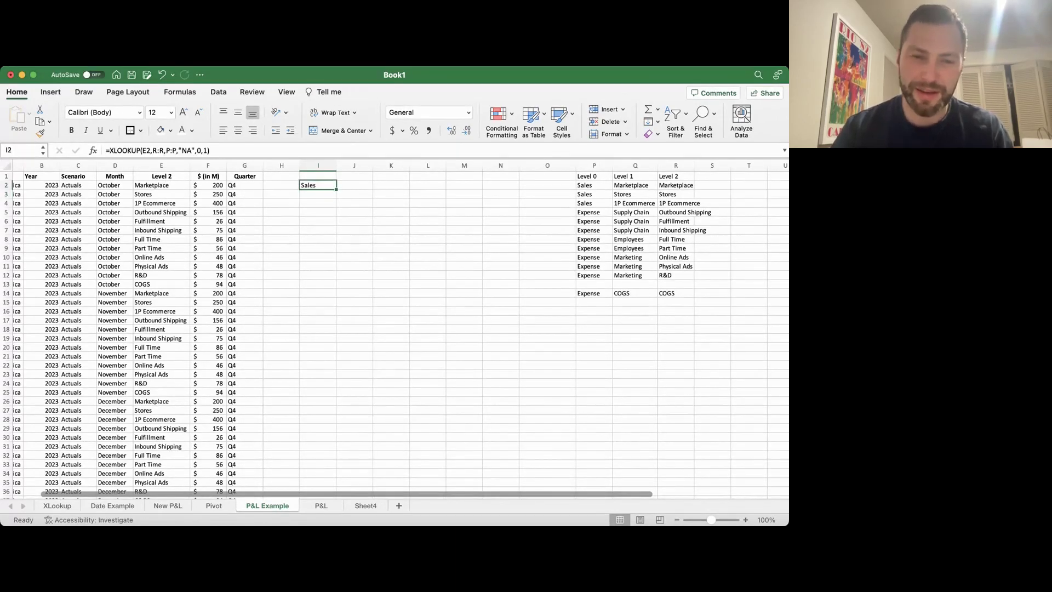
{"action": "key", "text": "super+z"}
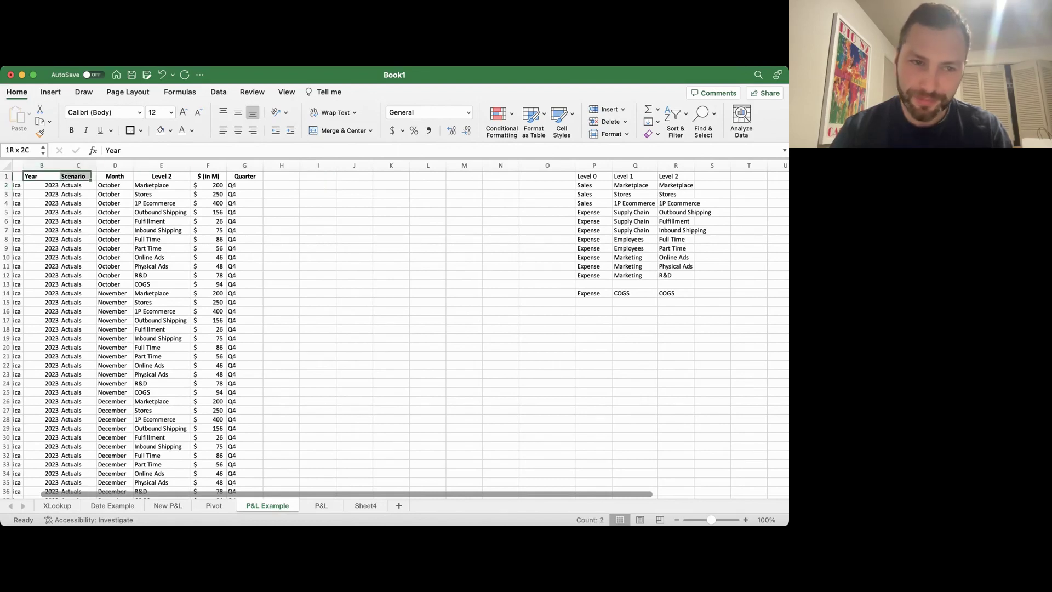
Step: Insert two blank columns between the Level 2 and $ (in M) columns of the data table
{"action": "left_click", "coordinate": [78, 176]}
{"action": "left_click", "coordinate": [115, 176]}
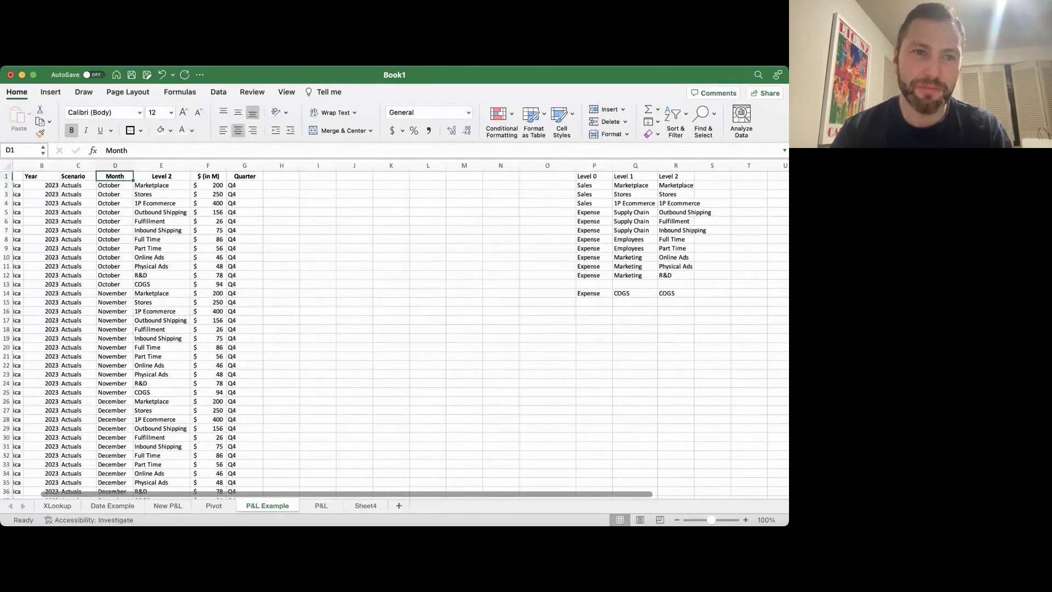
{"action": "left_click", "coordinate": [161, 176]}
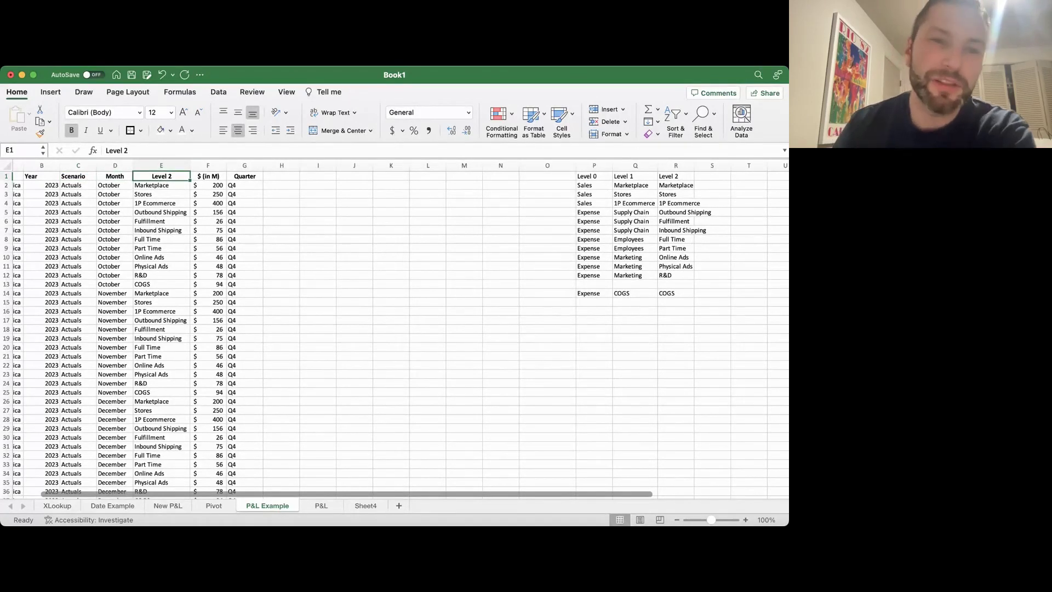
{"action": "left_click_drag", "start_coordinate": [161, 185], "coordinate": [161, 239]}
{"action": "left_click", "coordinate": [161, 176]}
{"action": "left_click", "coordinate": [208, 176]}
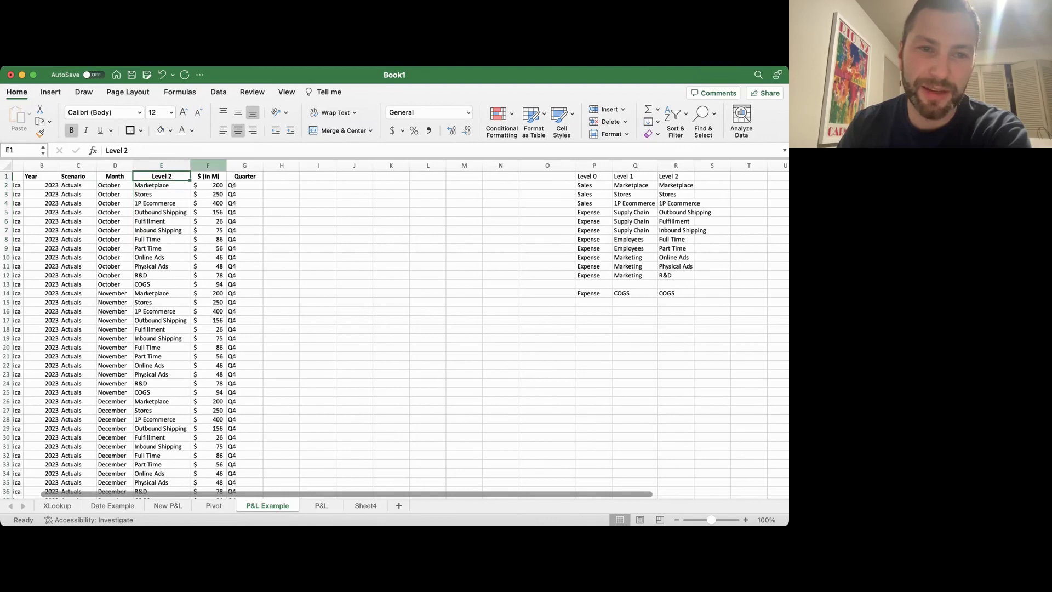
{"action": "left_click", "coordinate": [207, 165]}
{"action": "left_click_drag", "start_coordinate": [208, 165], "coordinate": [244, 165]}
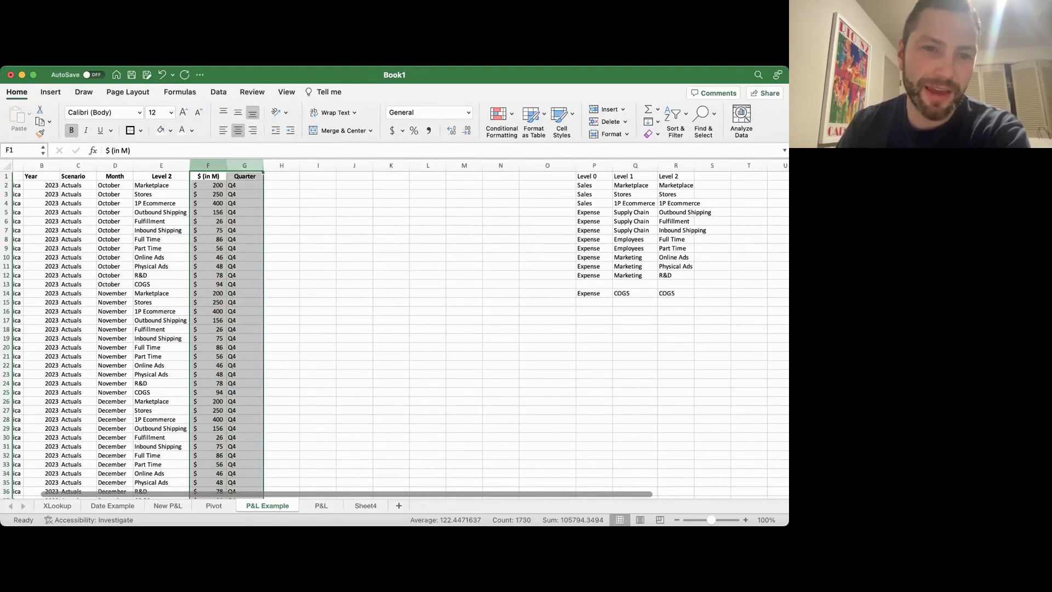
{"action": "key", "text": "ctrl+shift+plus"}
Step: Enter the headers Level 1 in F1 and Level 0 in G1 for the two blank columns
{"action": "left_click", "coordinate": [218, 176]}
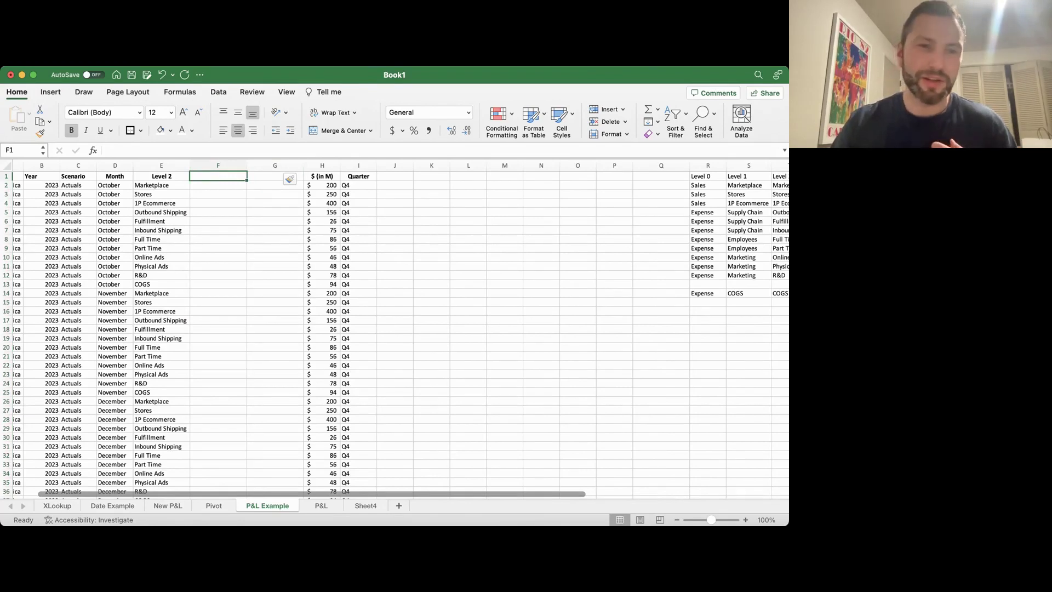
{"action": "left_click", "coordinate": [161, 194]}
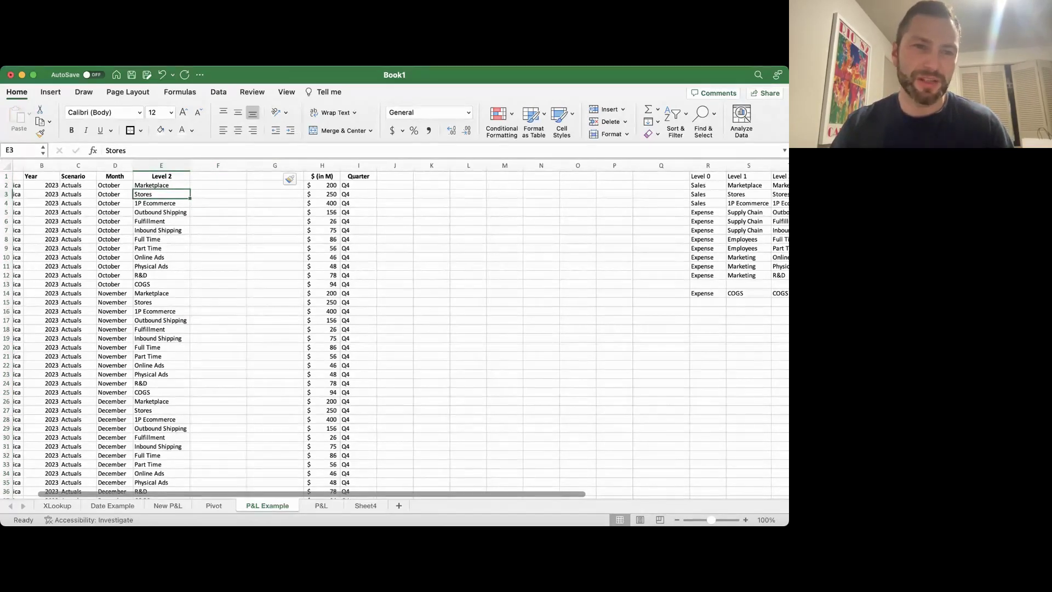
{"action": "left_click", "coordinate": [161, 185]}
{"action": "left_click", "coordinate": [218, 175]}
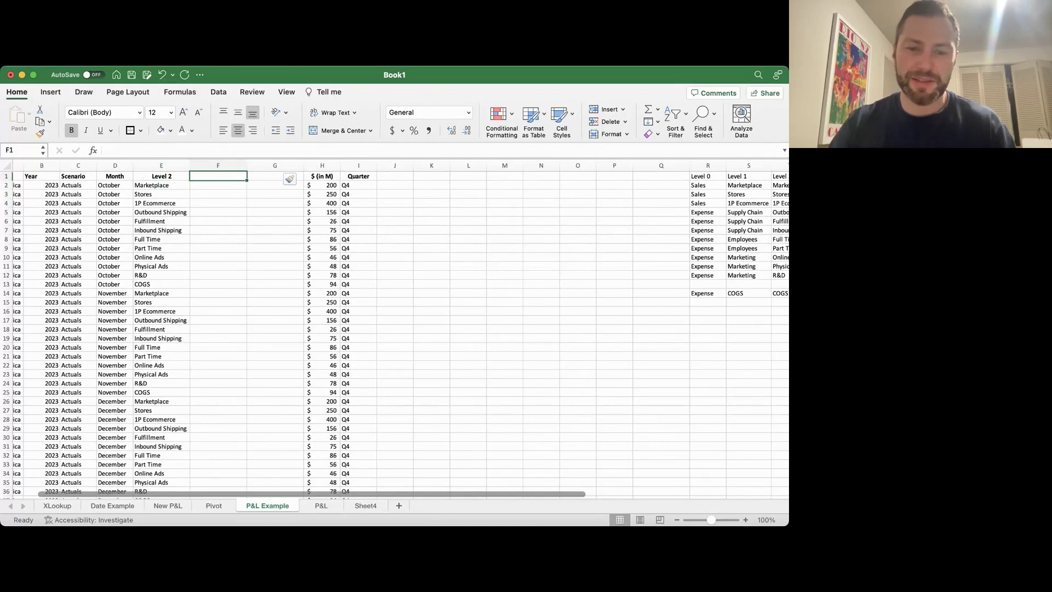
{"action": "type", "text": "Level"}
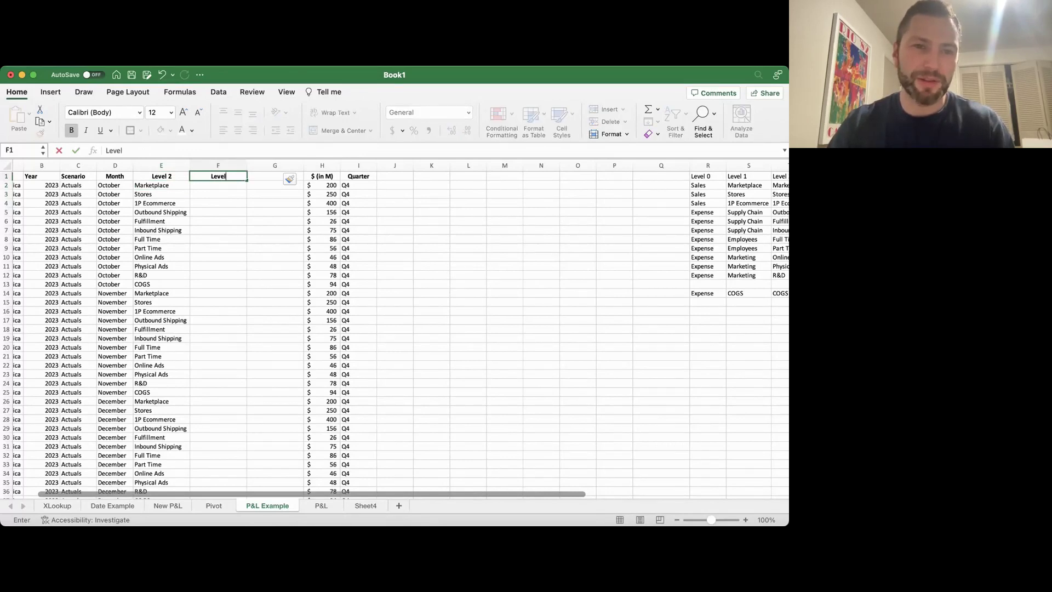
{"action": "type", "text": " 1"}
{"action": "key", "text": "Tab"}
{"action": "type", "text": "L"}
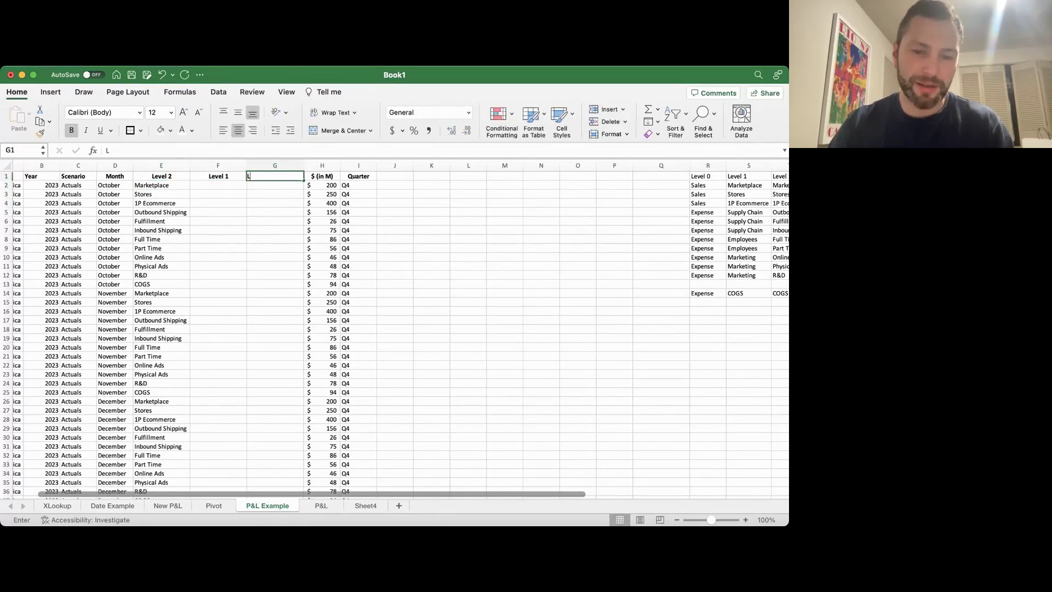
{"action": "type", "text": "evel 0"}
{"action": "key", "text": "Return"}
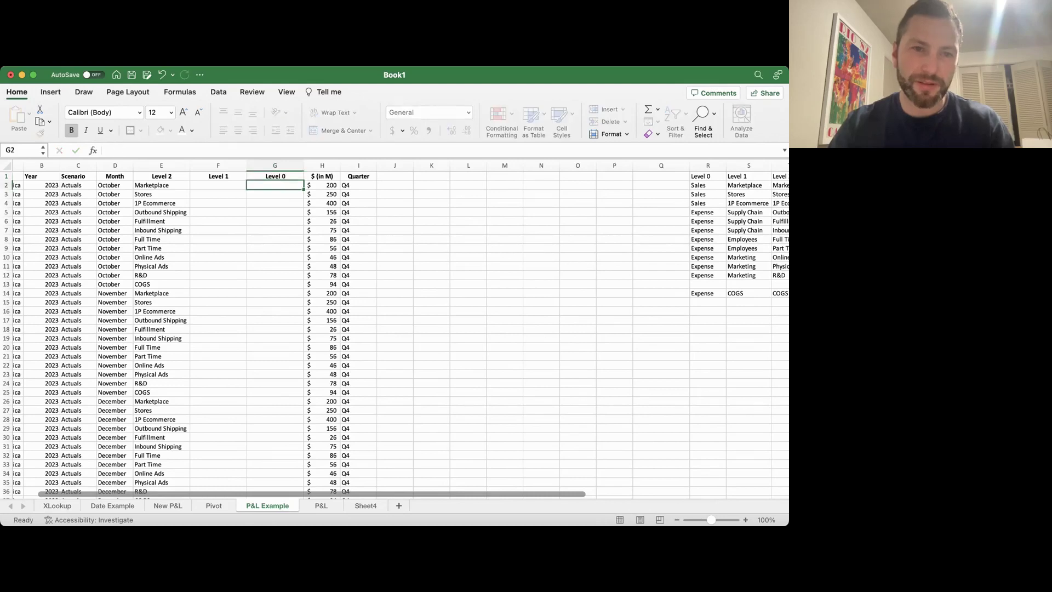
Step: Make the Level 0, Level 1 and Level 2 headers of the mapping table in R1:T1 bold
{"action": "scroll", "coordinate": [394, 328], "scroll_direction": "right", "scroll_amount": 5}
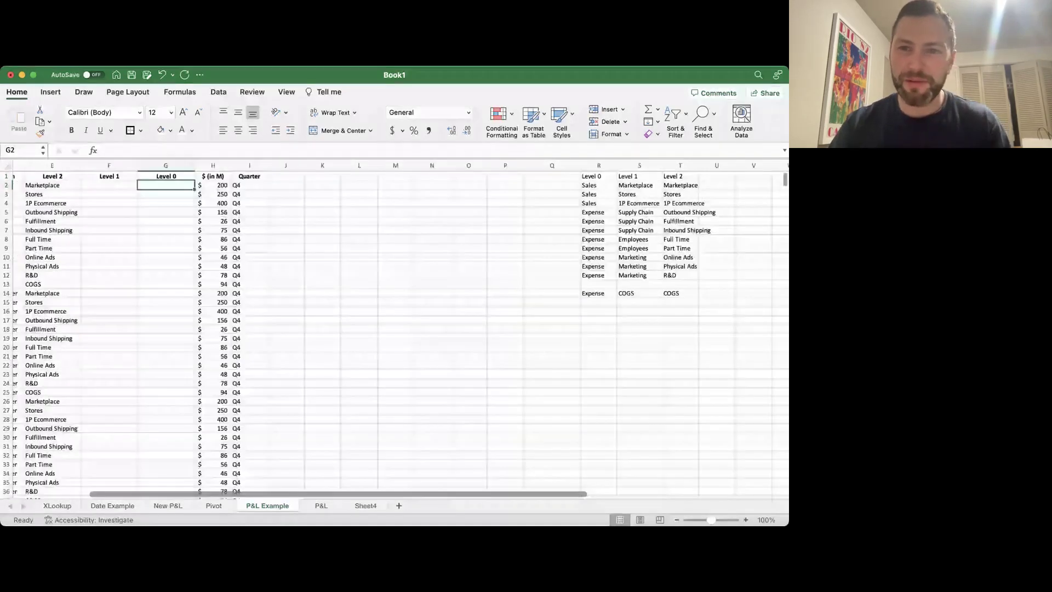
{"action": "scroll", "coordinate": [574, 176], "scroll_direction": "right", "scroll_amount": 1}
{"action": "left_click", "coordinate": [574, 175]}
{"action": "key", "text": "shift+Right"}
{"action": "key", "text": "shift+Right"}
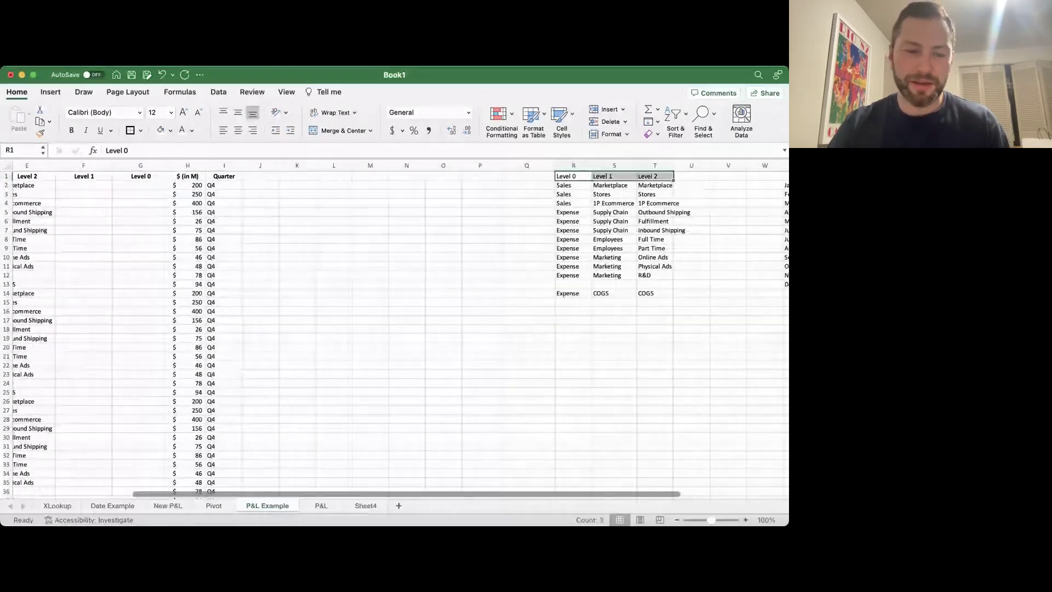
{"action": "key", "text": "super+b"}
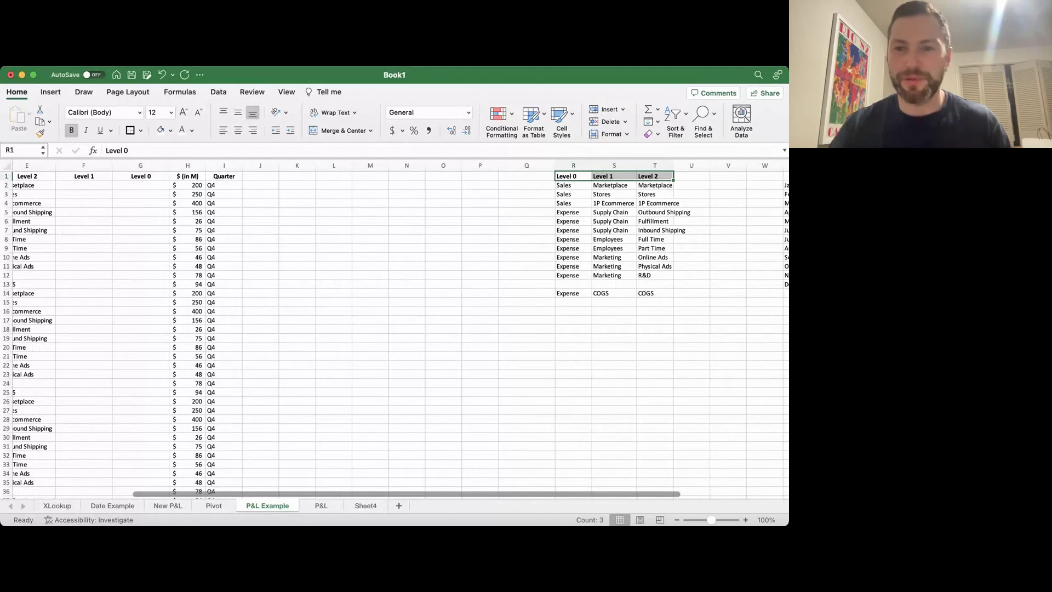
{"action": "scroll", "coordinate": [399, 328], "scroll_direction": "left", "scroll_amount": 4}
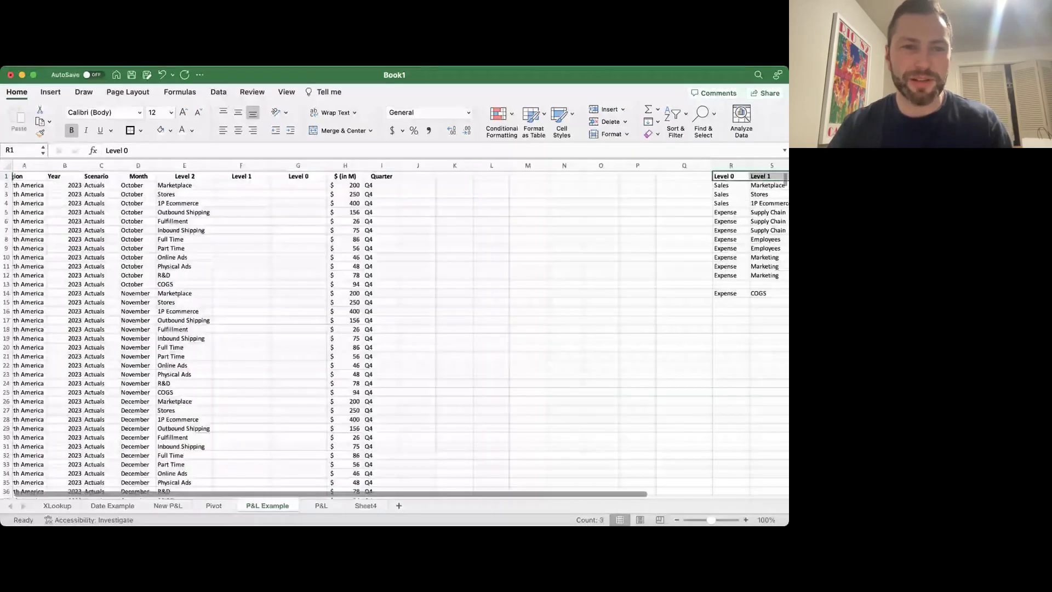
{"action": "scroll", "coordinate": [399, 329], "scroll_direction": "right", "scroll_amount": 1}
{"action": "left_click", "coordinate": [238, 185]}
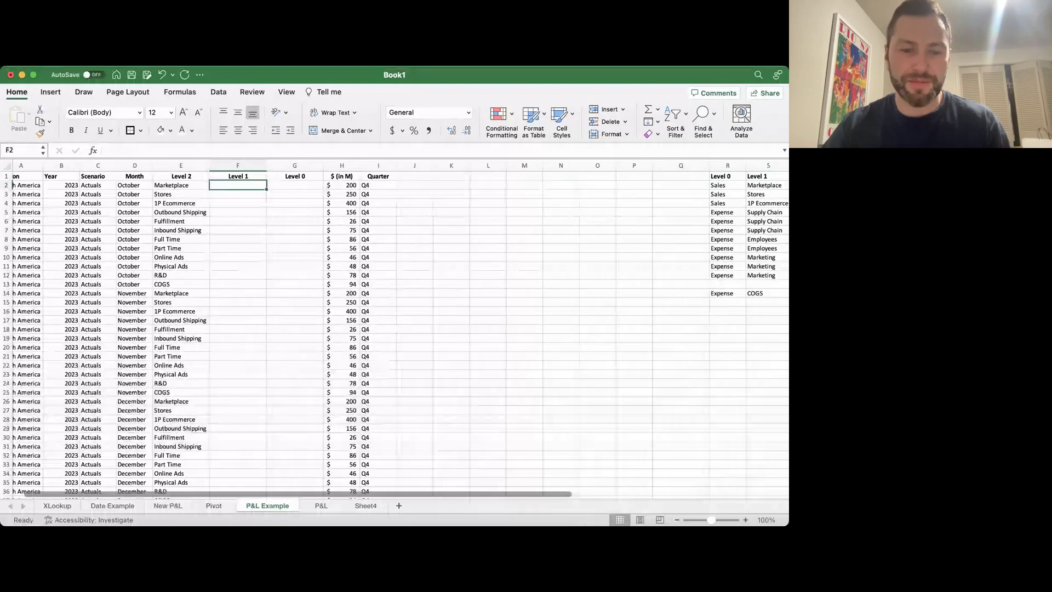
{"action": "type", "text": "=vlo"}
{"action": "key", "text": "Tab"}
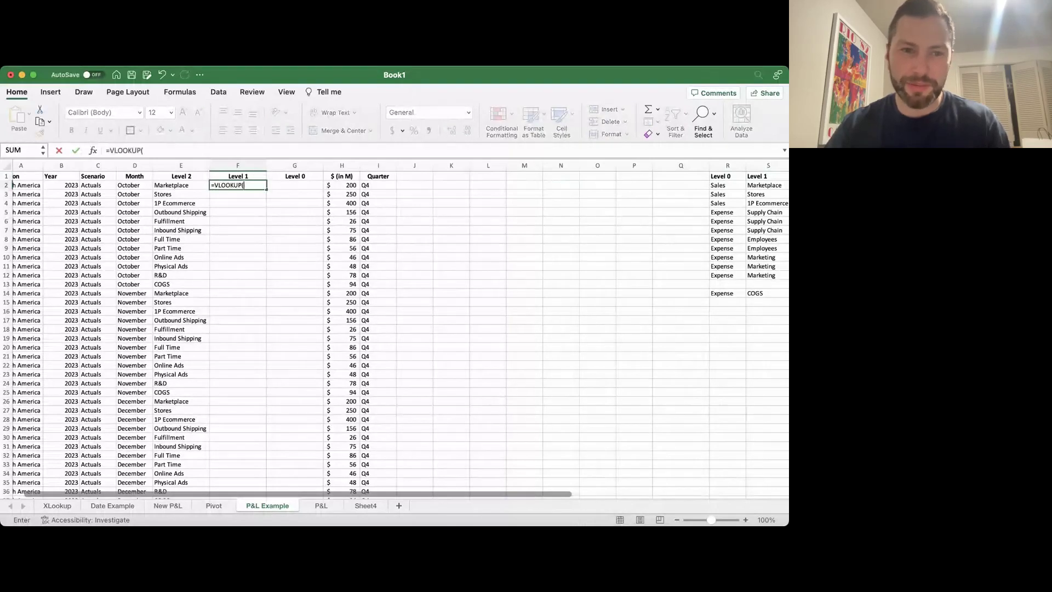
{"action": "left_click", "coordinate": [164, 186]}
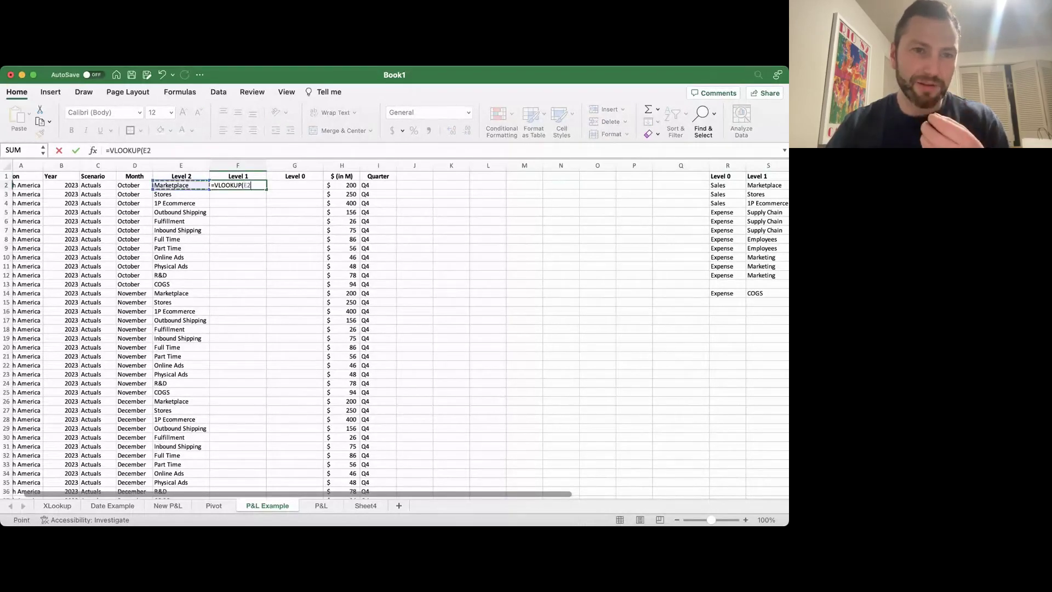
{"action": "type", "text": ","}
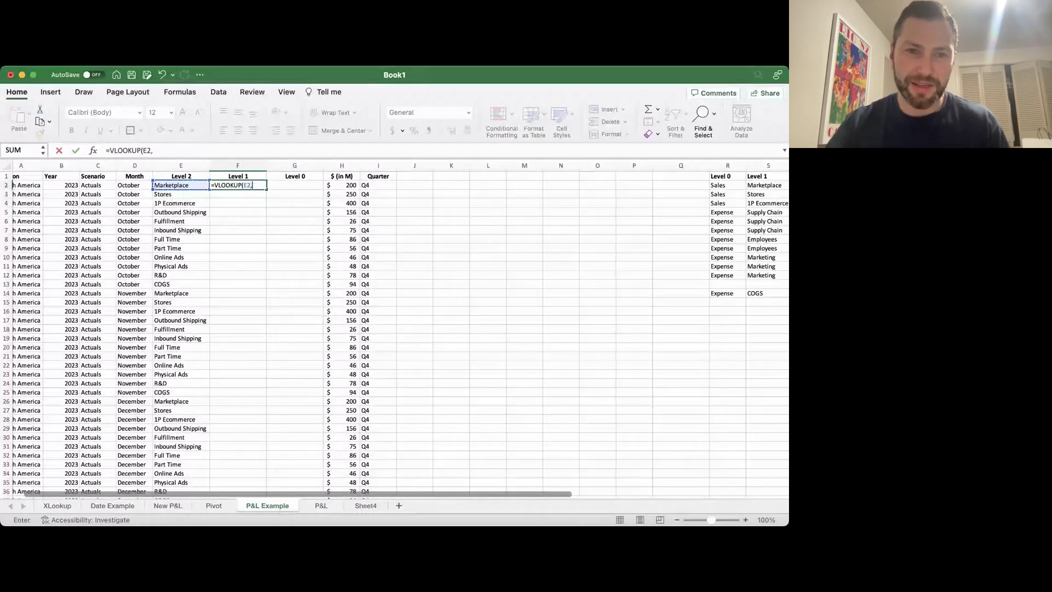
{"action": "scroll", "coordinate": [395, 329], "scroll_direction": "right", "scroll_amount": 4}
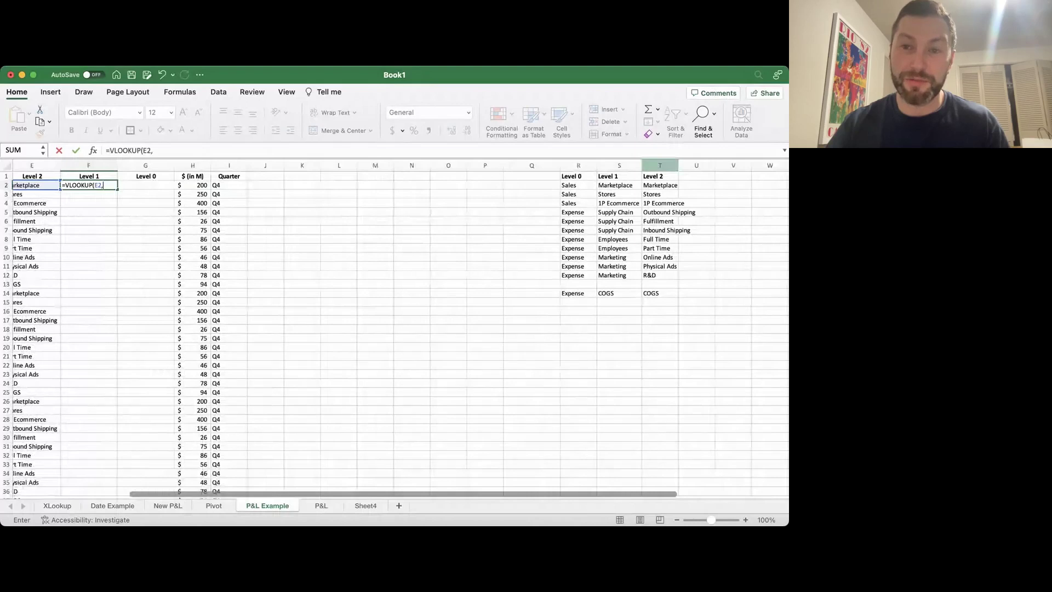
{"action": "left_click_drag", "start_coordinate": [578, 165], "coordinate": [659, 165]}
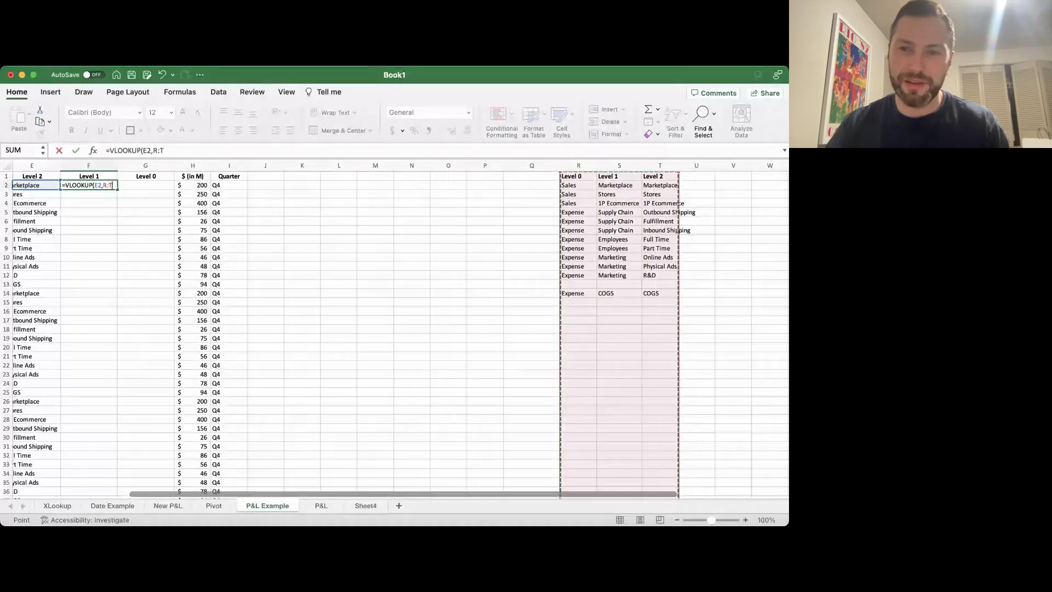
{"action": "key", "text": "Escape"}
Step: Copy the mapping table's Level 2 cells, T1:T15, into column Q starting at Q1
{"action": "left_click_drag", "start_coordinate": [659, 176], "coordinate": [659, 302]}
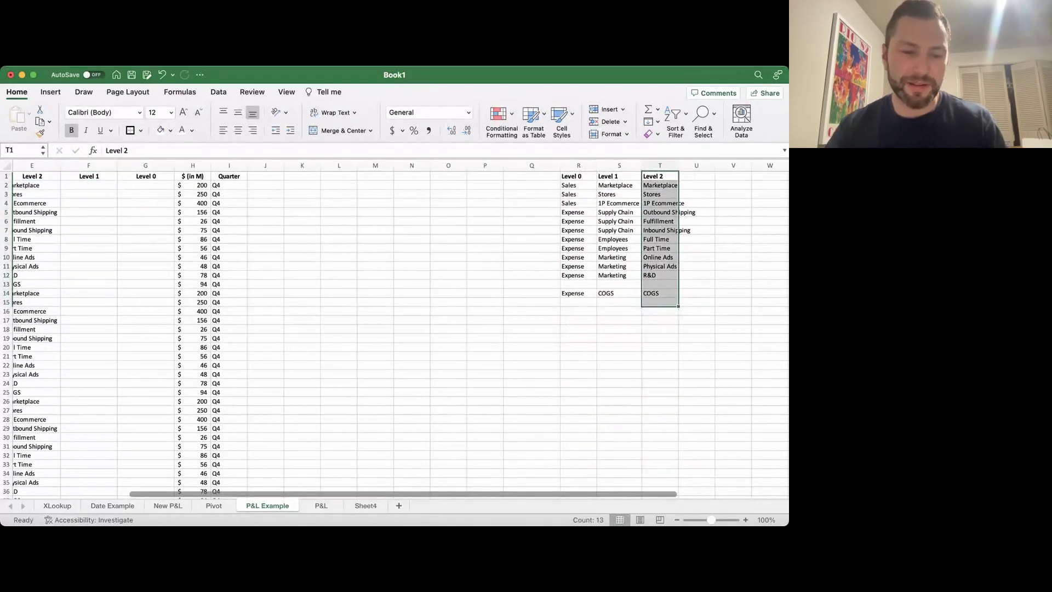
{"action": "key", "text": "super+c"}
{"action": "left_click", "coordinate": [531, 175]}
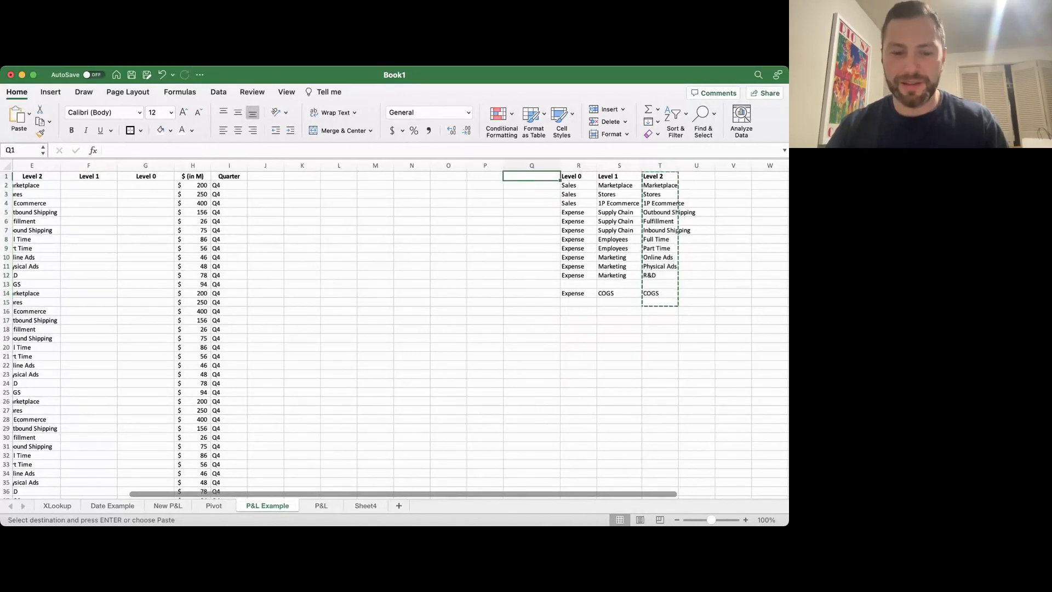
{"action": "key", "text": "super+v"}
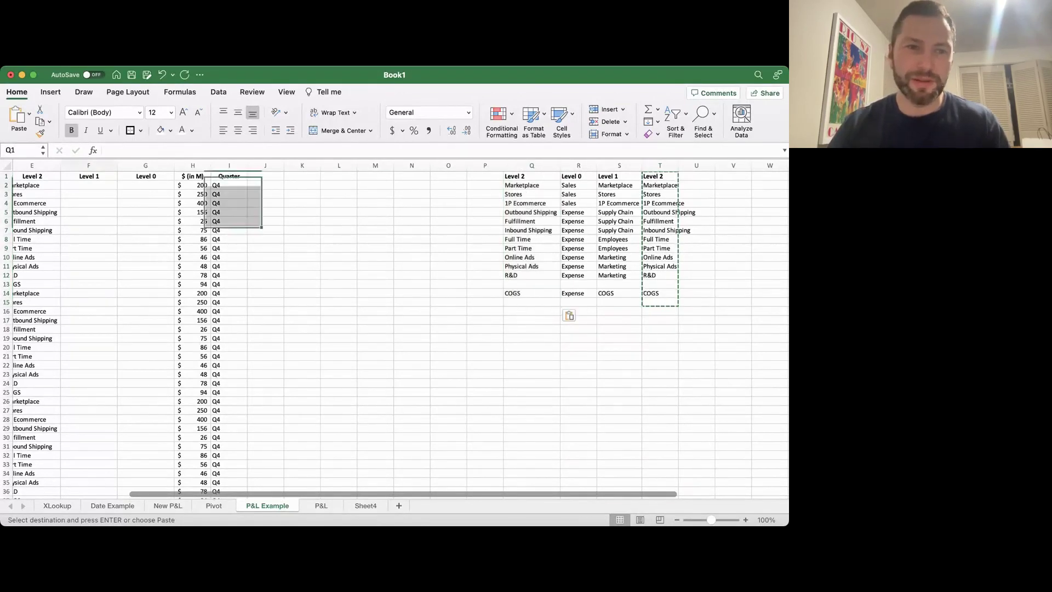
Step: Enter the formula =VLOOKUP(E2,Q:S,2,FALSE) in F2 under the Level 1 header
{"action": "left_click", "coordinate": [89, 185]}
{"action": "type", "text": "=VLOOKUP("}
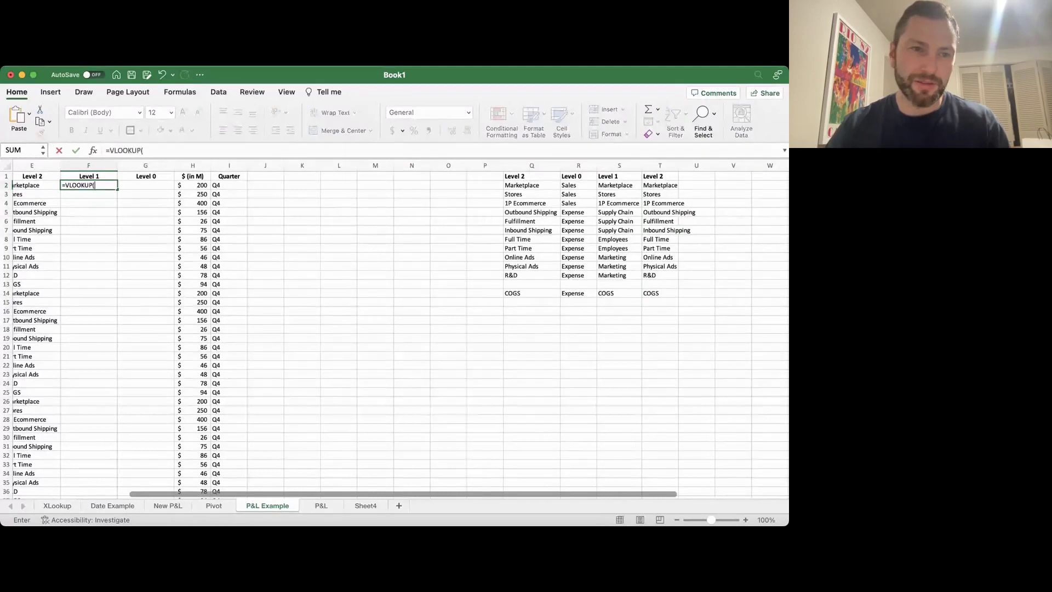
{"action": "left_click", "coordinate": [33, 185]}
{"action": "type", "text": ","}
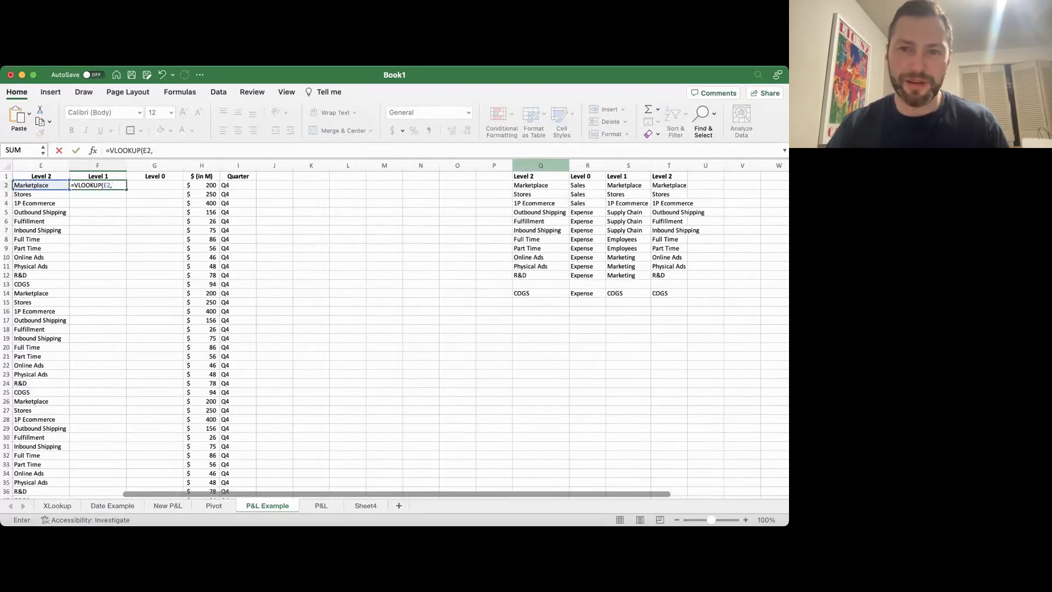
{"action": "left_click_drag", "start_coordinate": [540, 165], "coordinate": [628, 164]}
{"action": "type", "text": ",2,"}
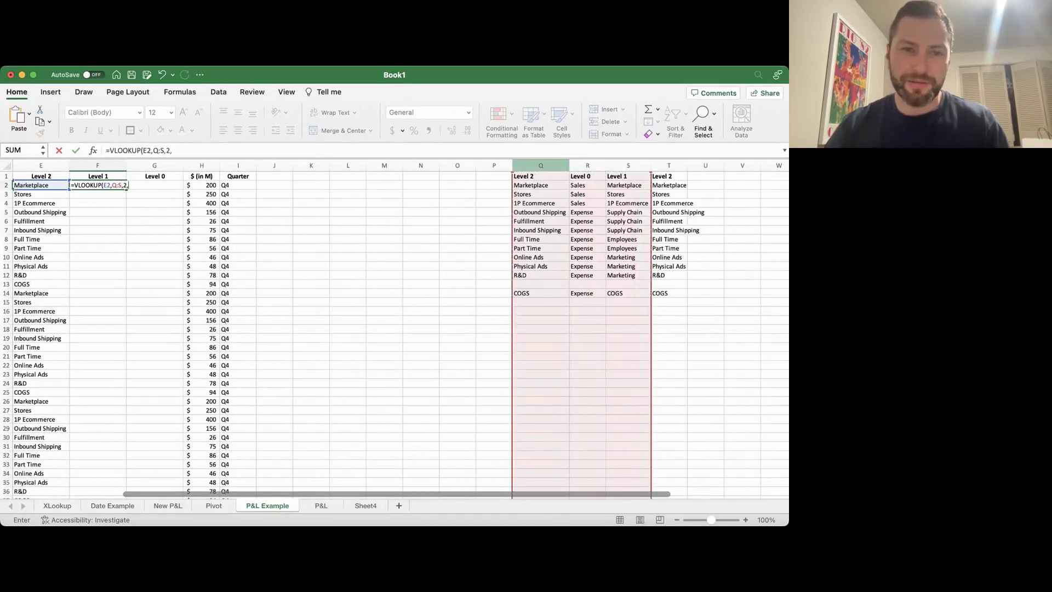
{"action": "type", "text": "FALSE"}
{"action": "key", "text": "Return"}
{"action": "key", "text": "Up"}
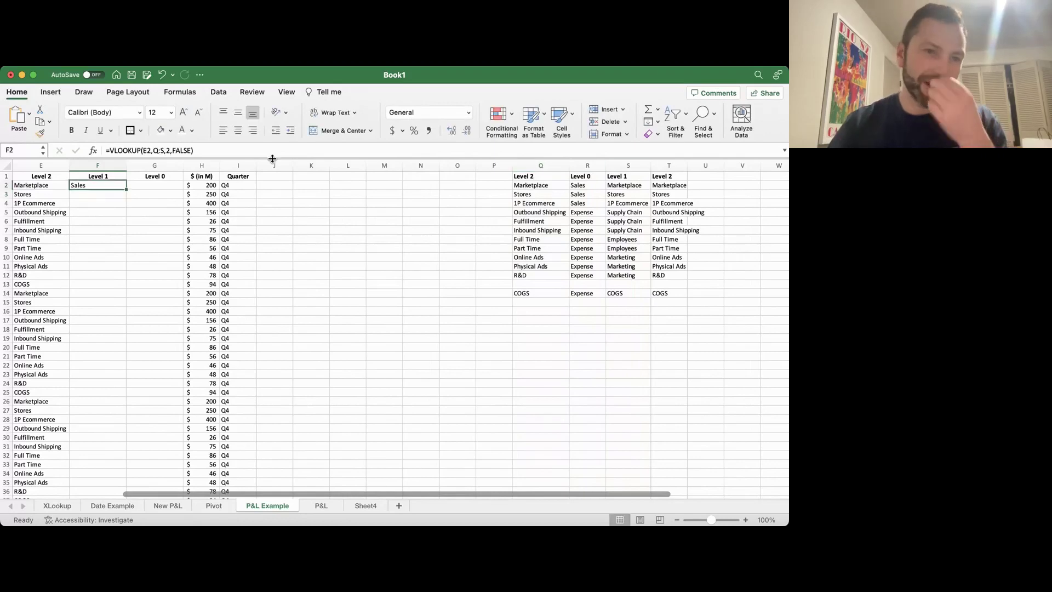
Step: Change the column index of the VLOOKUP formula in F2 to 3
{"action": "left_click", "coordinate": [170, 150]}
{"action": "key", "text": "BackSpace"}
{"action": "type", "text": "3"}
{"action": "key", "text": "Return"}
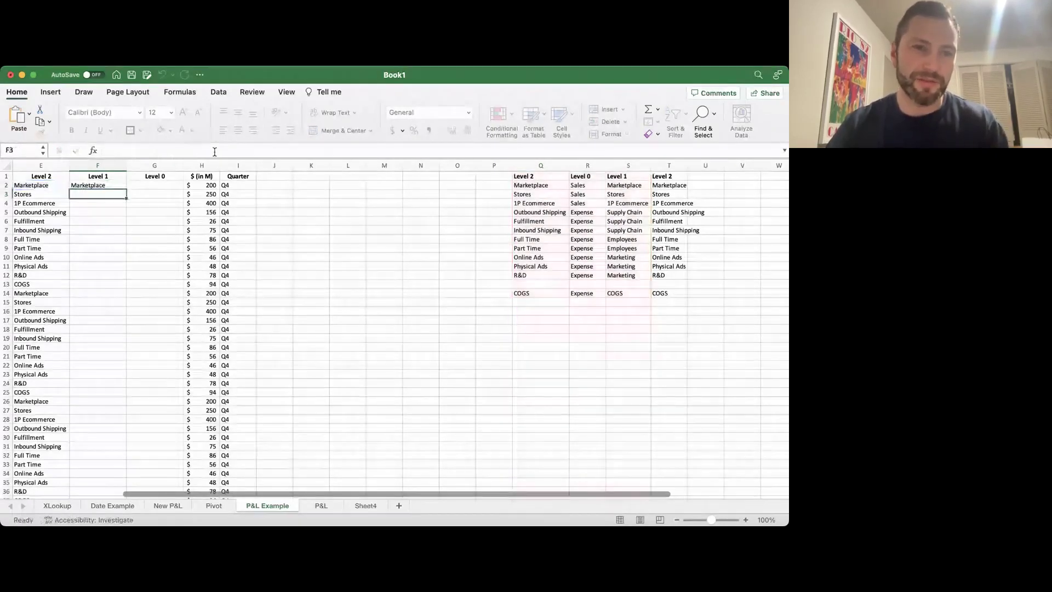
Step: Delete the VLOOKUP formula from F2 and clear the copied Level 2 values from column Q
{"action": "key", "text": "Up"}
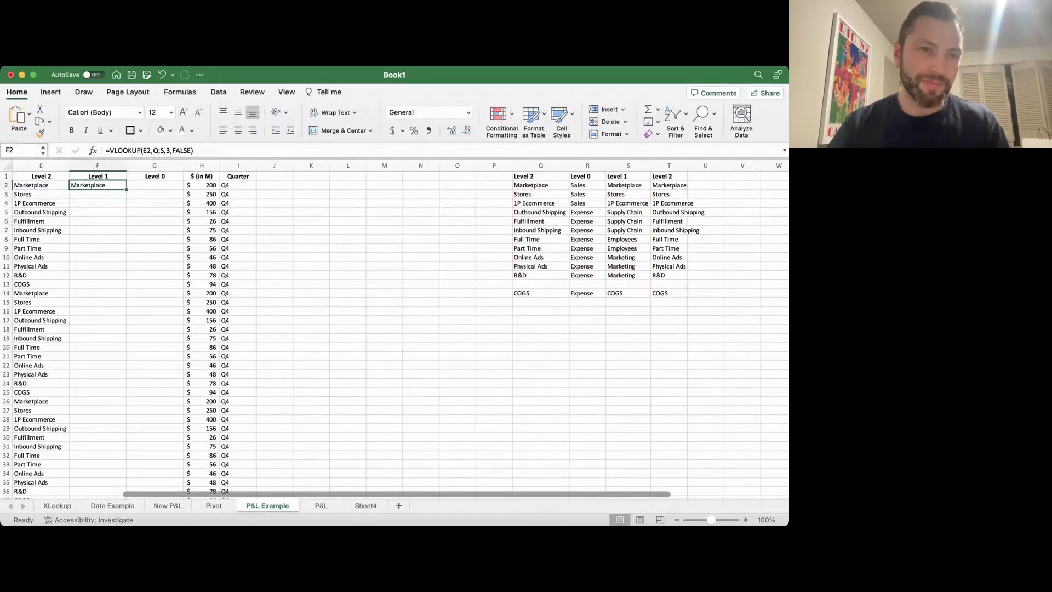
{"action": "key", "text": "Delete"}
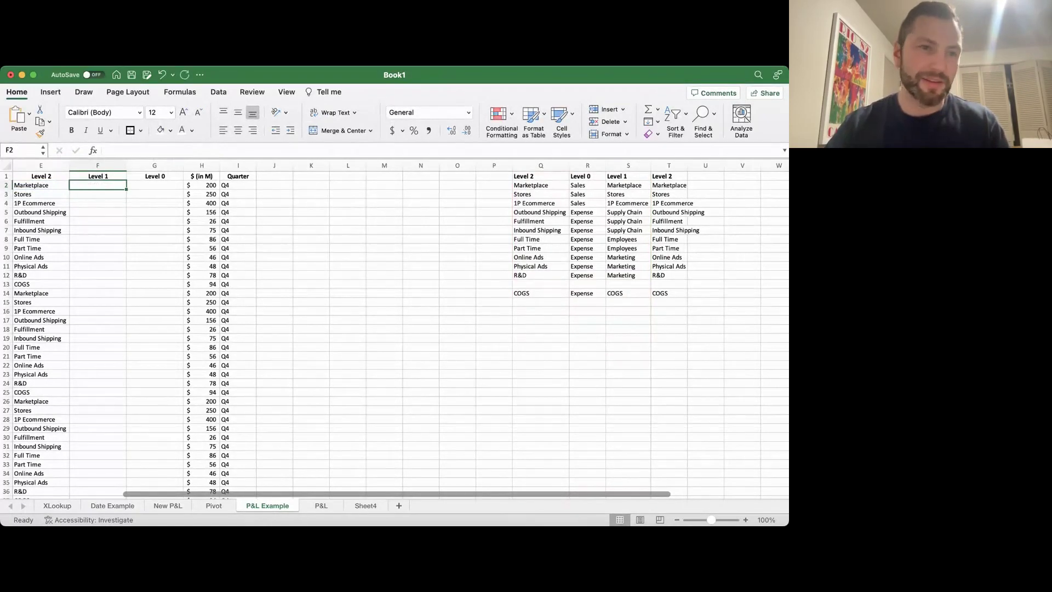
{"action": "key", "text": "Up"}
{"action": "key", "text": "Left"}
{"action": "key", "text": "Left"}
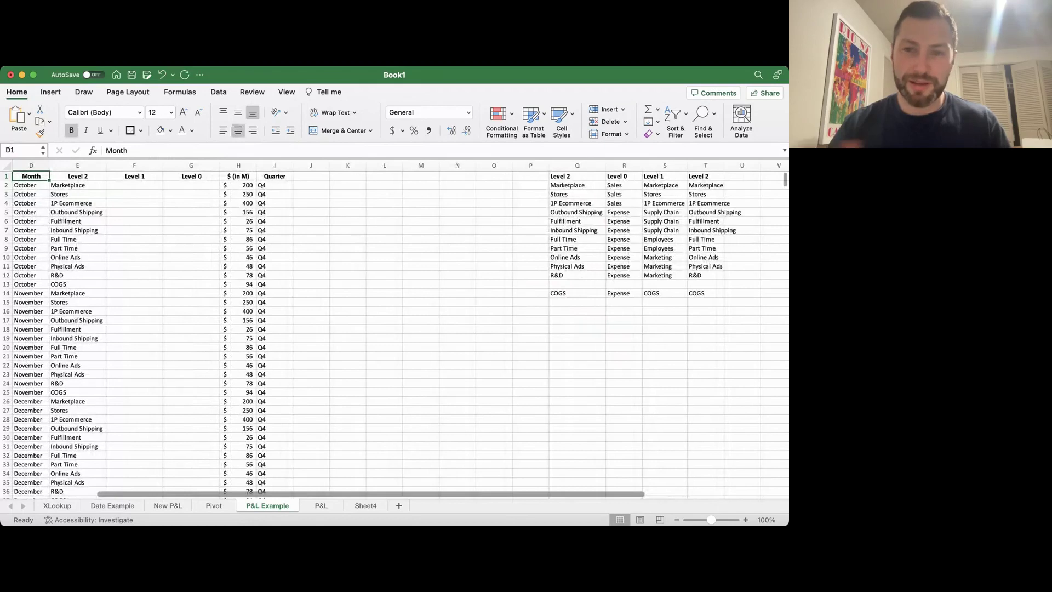
{"action": "left_click", "coordinate": [576, 166]}
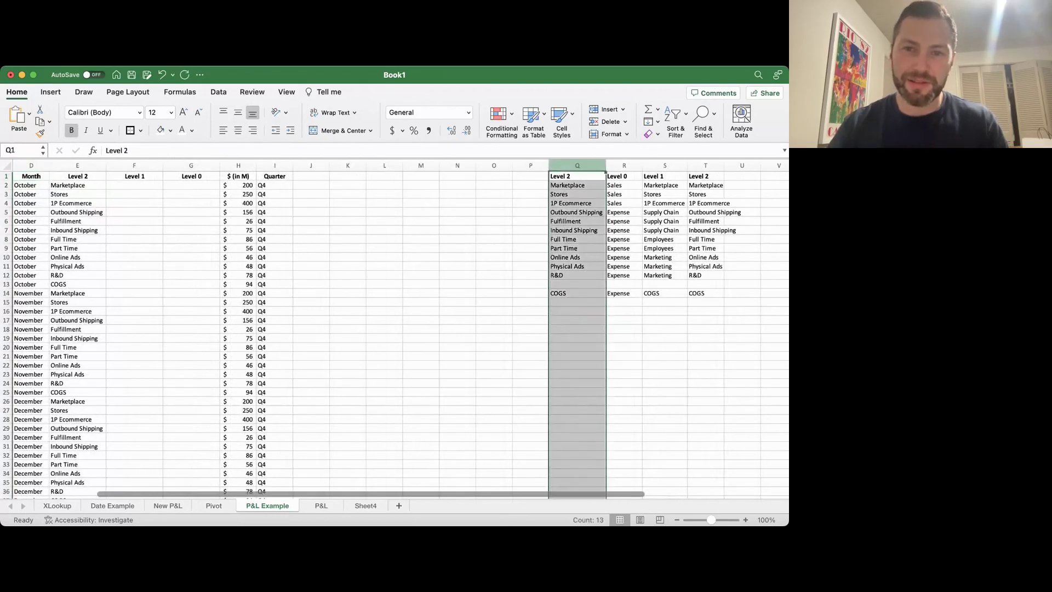
{"action": "key", "text": "Delete"}
{"action": "left_click_drag", "start_coordinate": [624, 166], "coordinate": [706, 166]}
Step: Enter the formula =XLOOKUP(E2,T:T,S:S) in F2 and fill it down the Level 1 column
{"action": "left_click", "coordinate": [134, 185]}
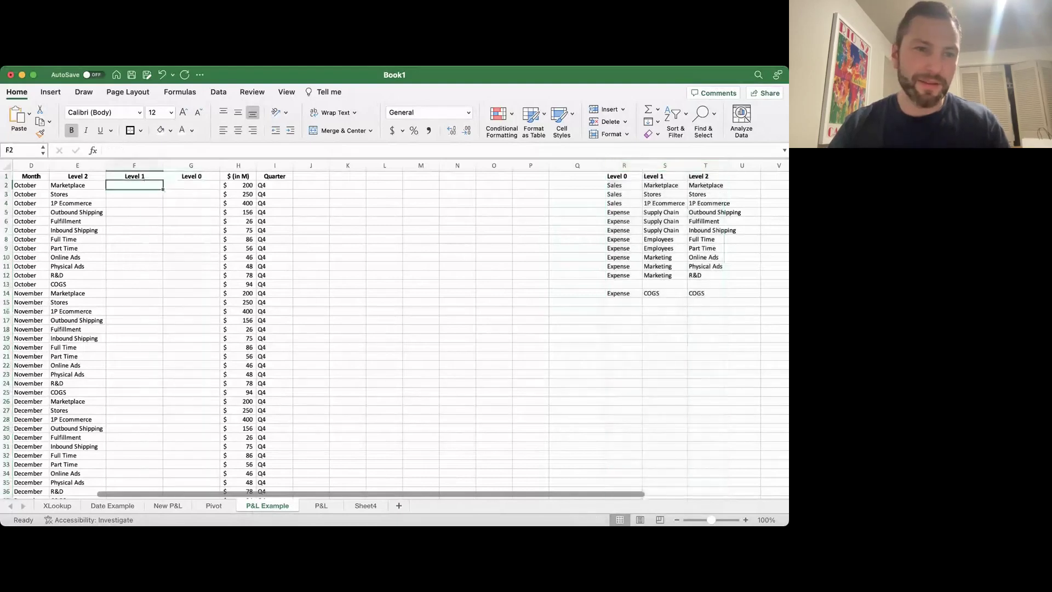
{"action": "type", "text": "="}
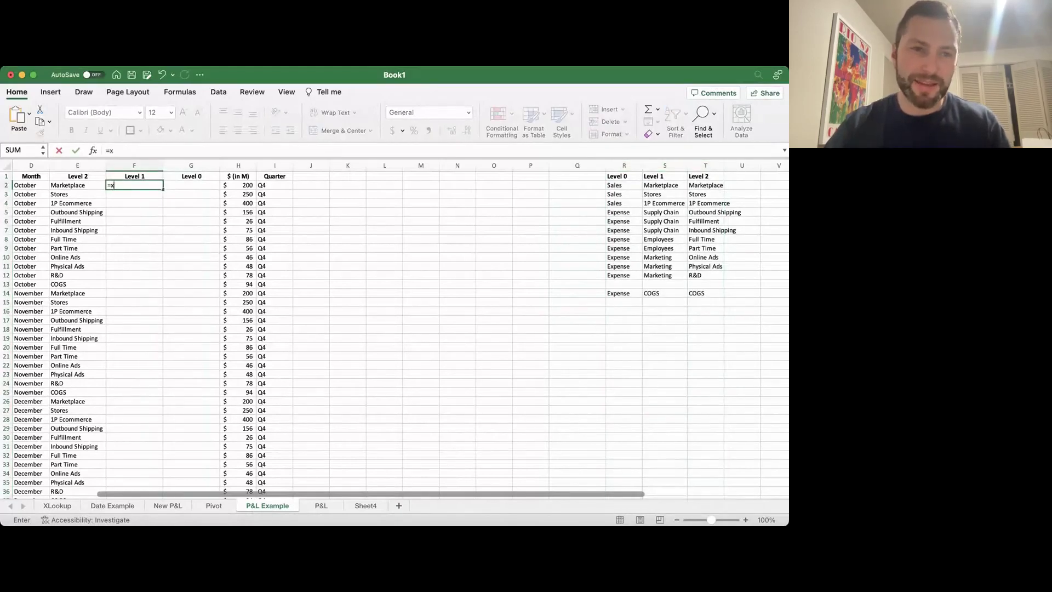
{"action": "type", "text": "xlook"}
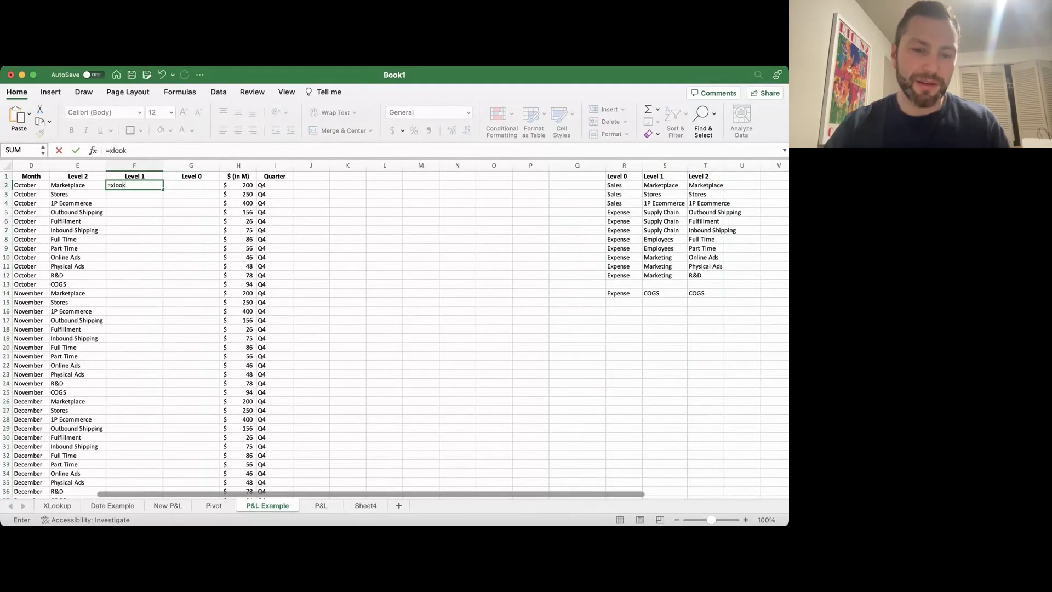
{"action": "type", "text": "up"}
{"action": "key", "text": "Tab"}
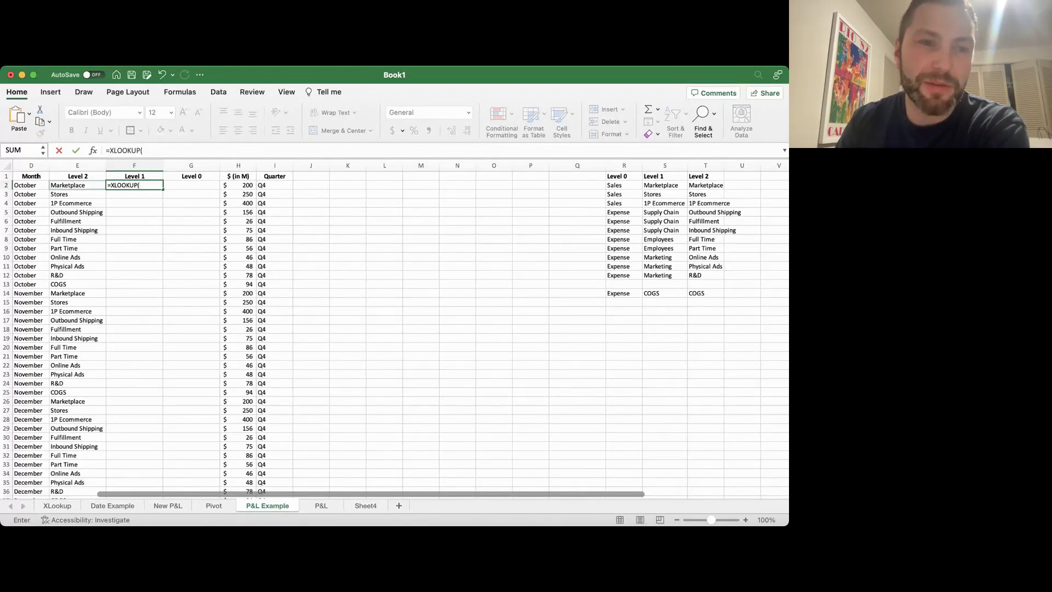
{"action": "left_click", "coordinate": [66, 185]}
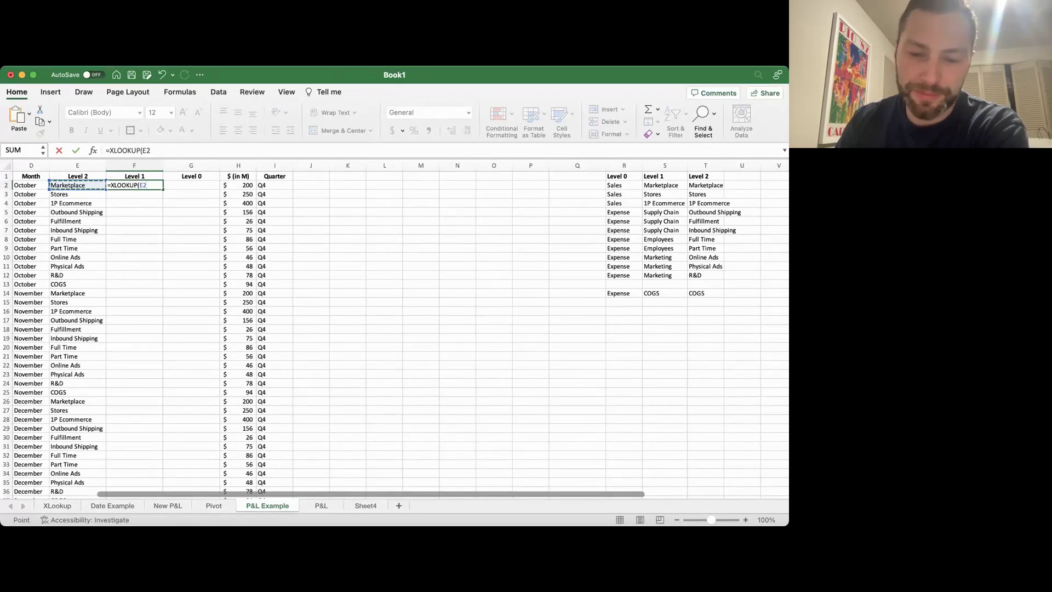
{"action": "type", "text": ","}
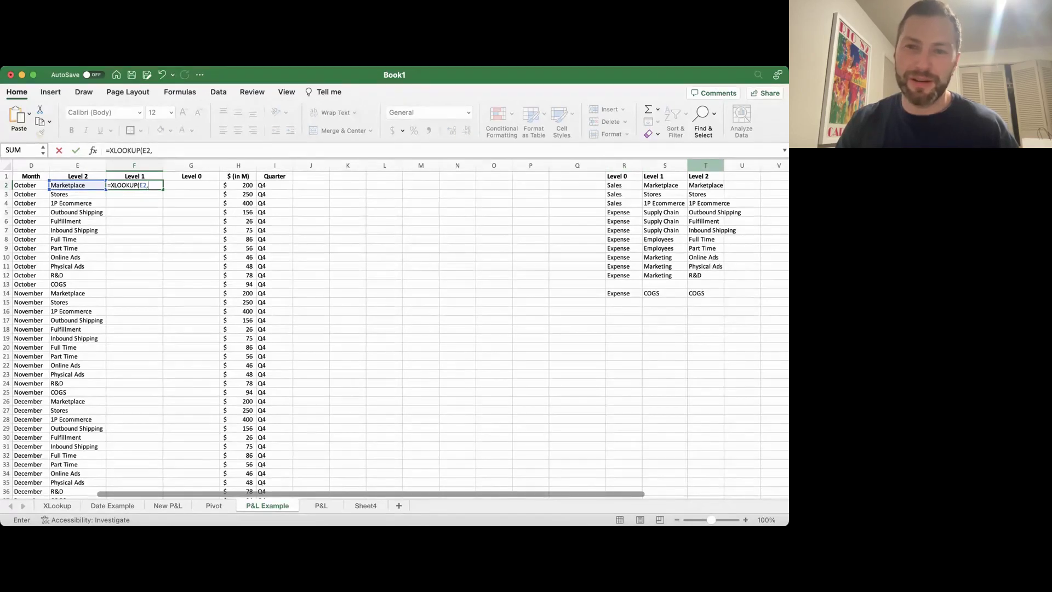
{"action": "left_click", "coordinate": [705, 165]}
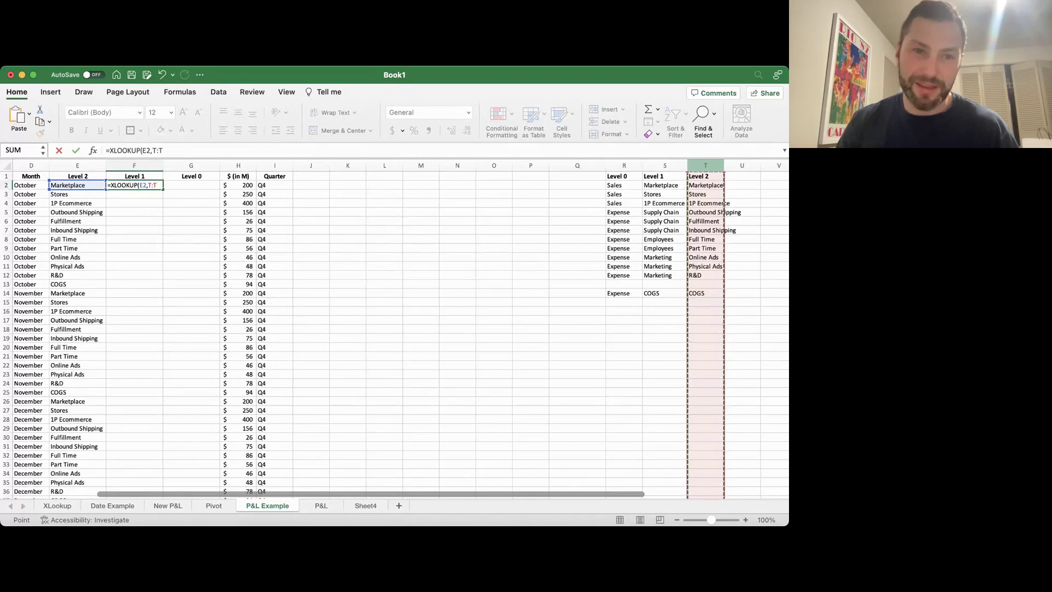
{"action": "type", "text": ","}
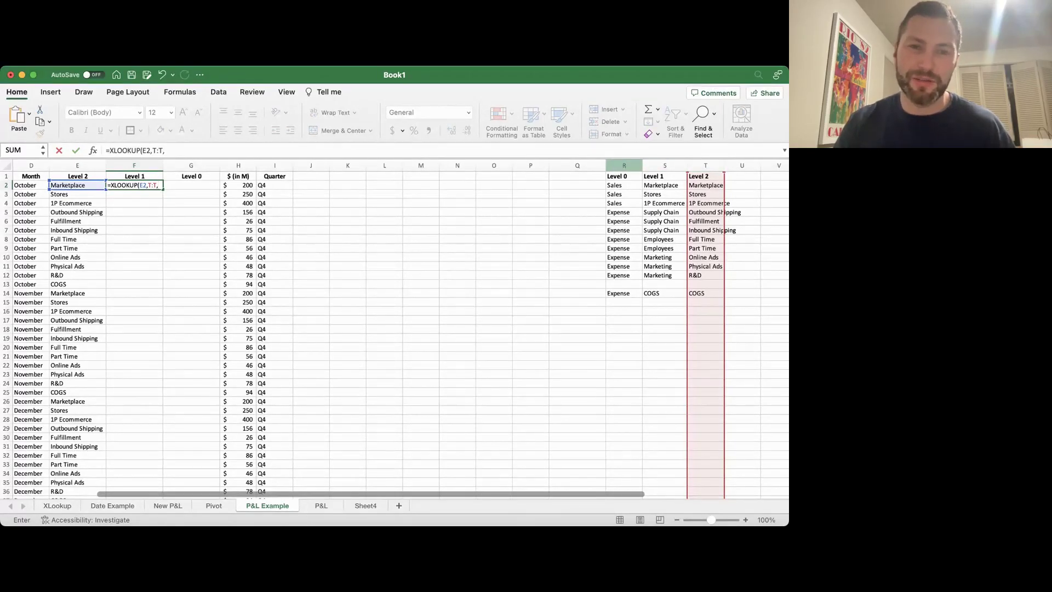
{"action": "left_click", "coordinate": [664, 165]}
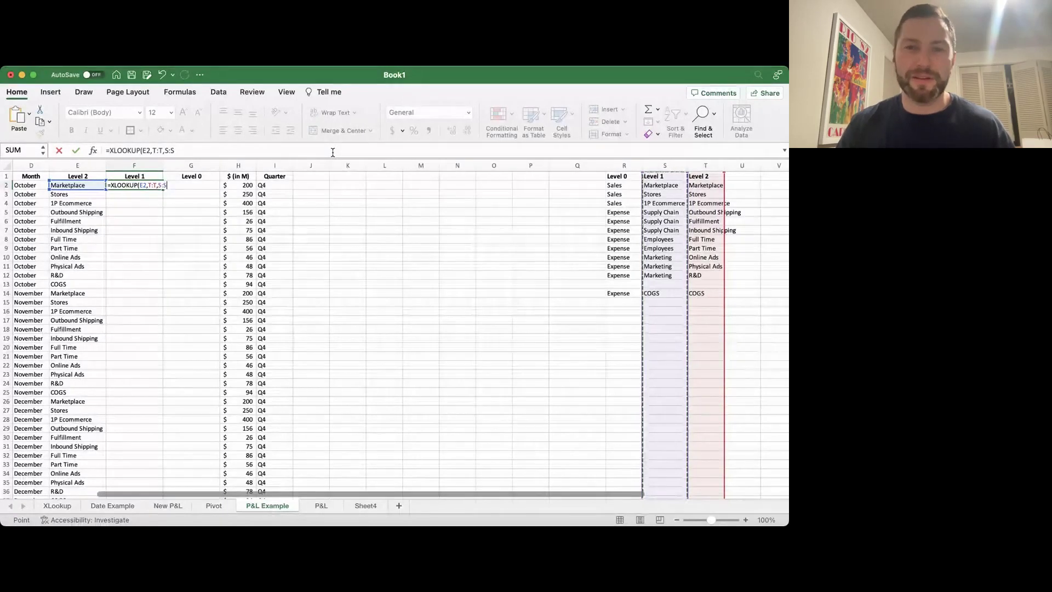
{"action": "key", "text": "Return"}
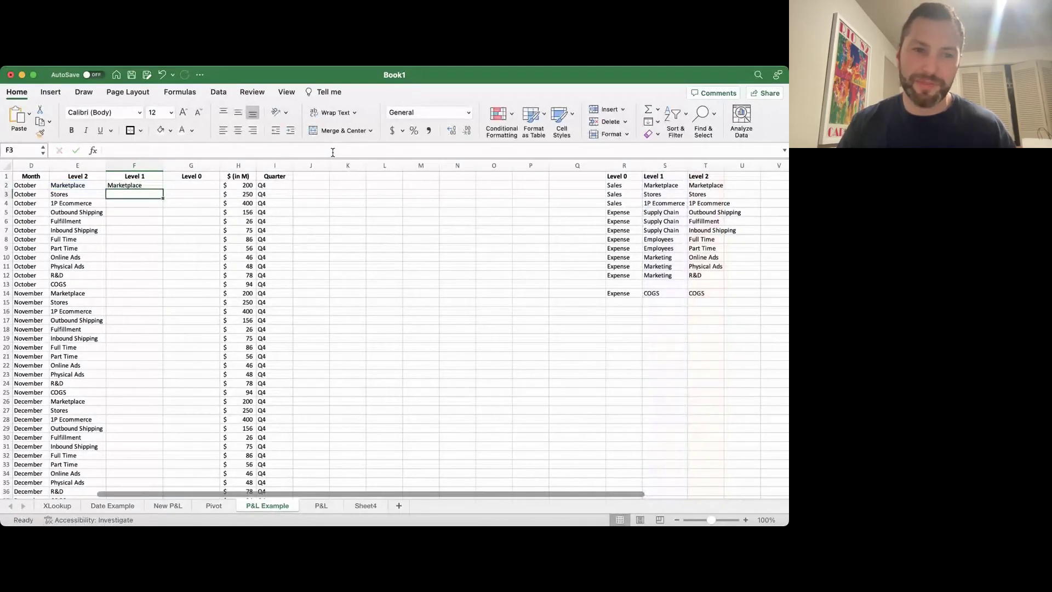
{"action": "left_click", "coordinate": [144, 185]}
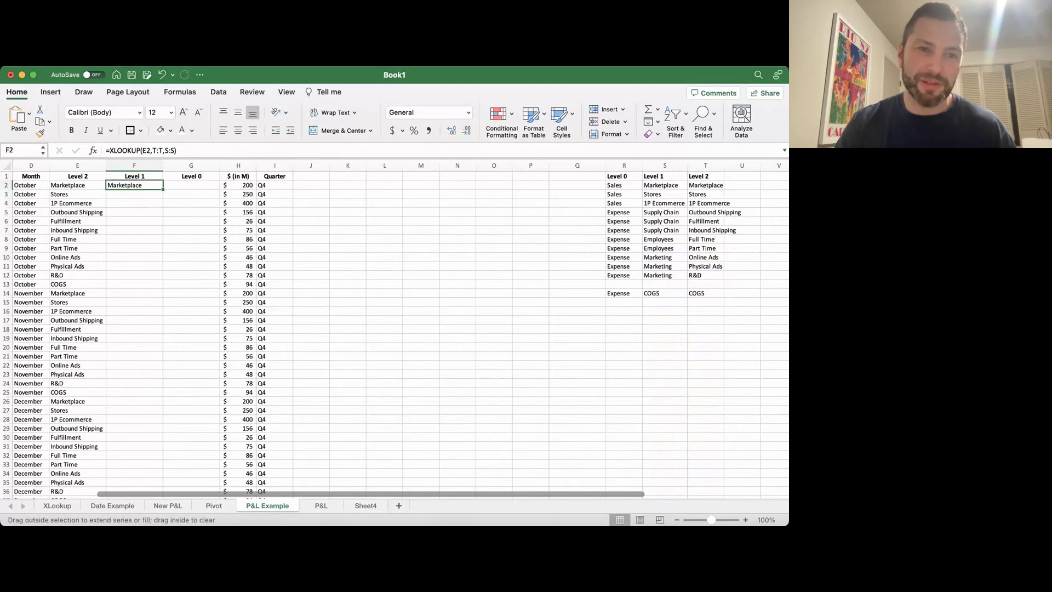
{"action": "double_click", "coordinate": [163, 189]}
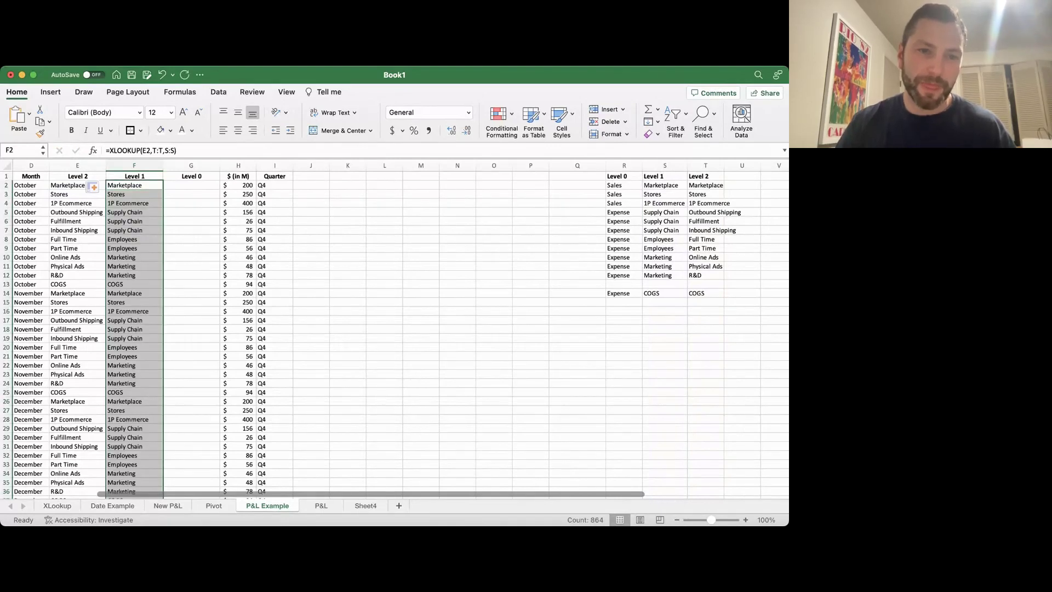
Step: Copy the XLOOKUP formula text from F2 unchanged into G2 under the Level 0 header
{"action": "left_click", "coordinate": [134, 185]}
{"action": "left_click_drag", "start_coordinate": [184, 150], "coordinate": [80, 148]}
{"action": "key", "text": "super+c"}
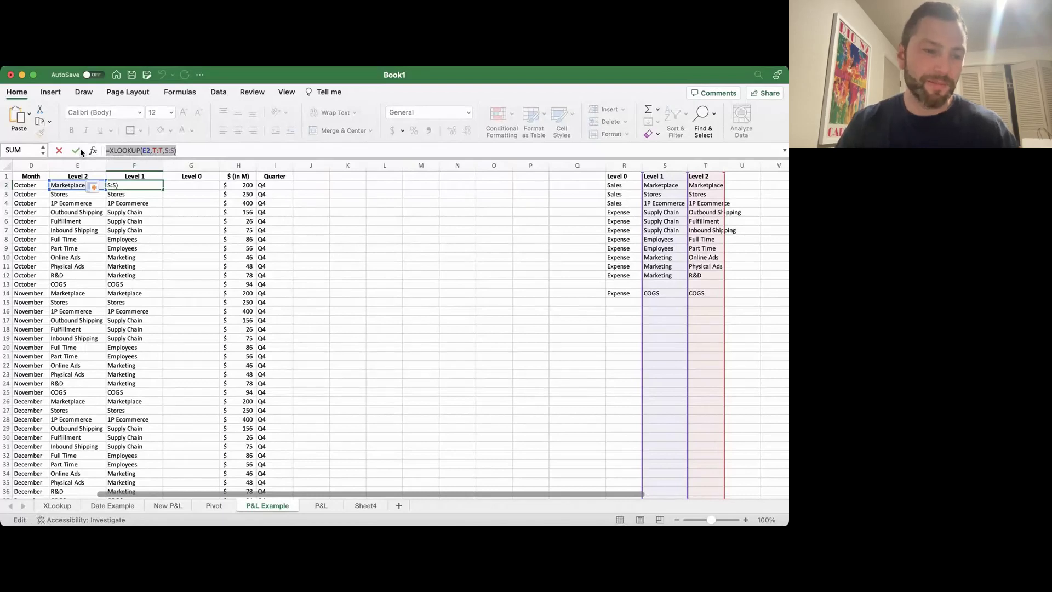
{"action": "key", "text": "Tab"}
{"action": "key", "text": "super+v"}
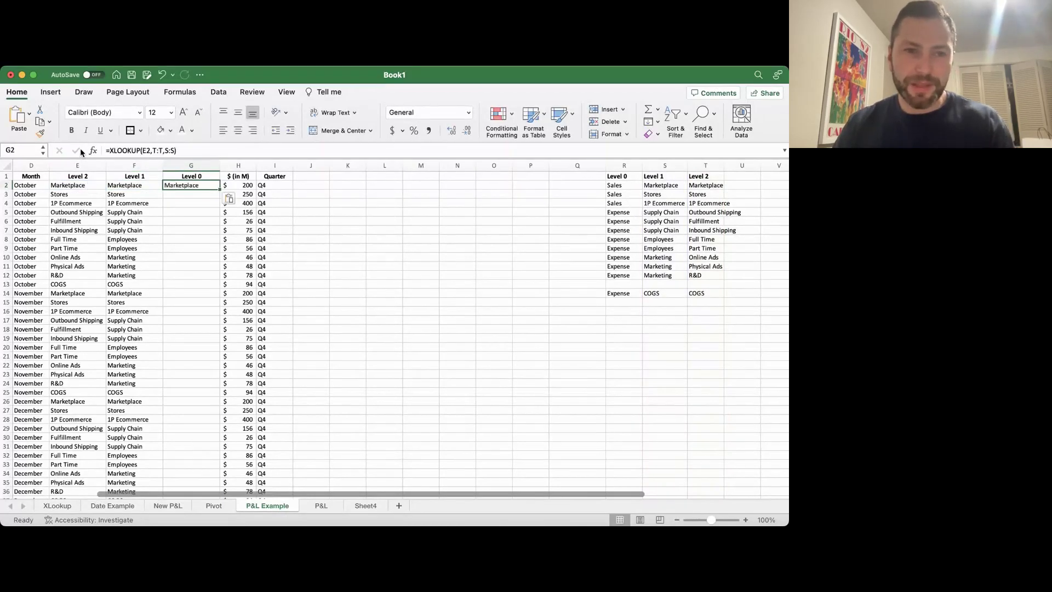
Step: Change the return array of the formula in G2 to R:R and fill it down the Level 0 column
{"action": "left_click", "coordinate": [162, 150]}
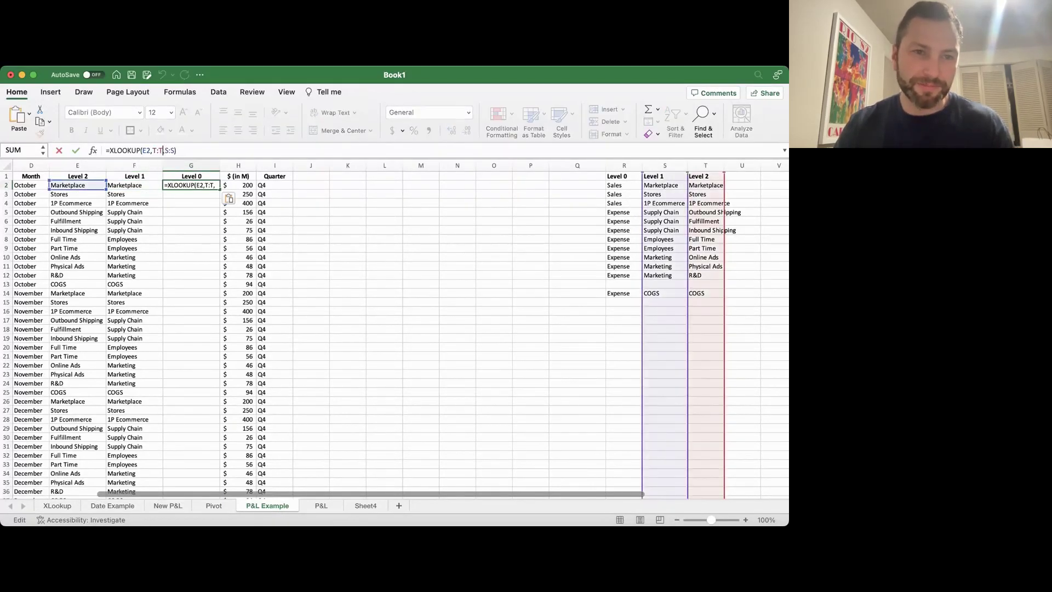
{"action": "key", "text": "BackSpace"}
{"action": "key", "text": "BackSpace"}
{"action": "key", "text": "BackSpace"}
{"action": "type", "text": "R:R"}
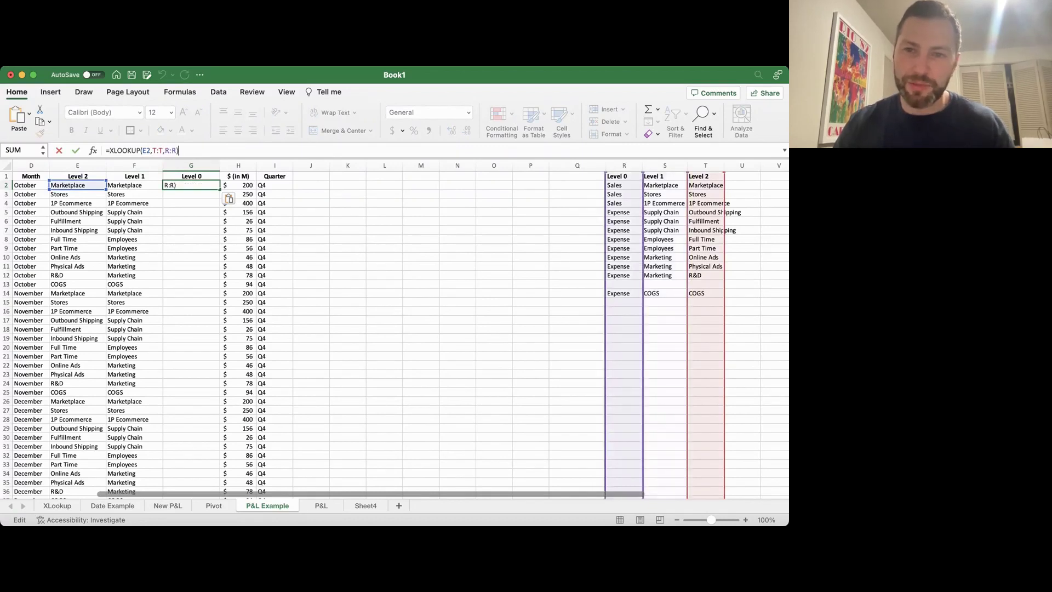
{"action": "key", "text": "Return"}
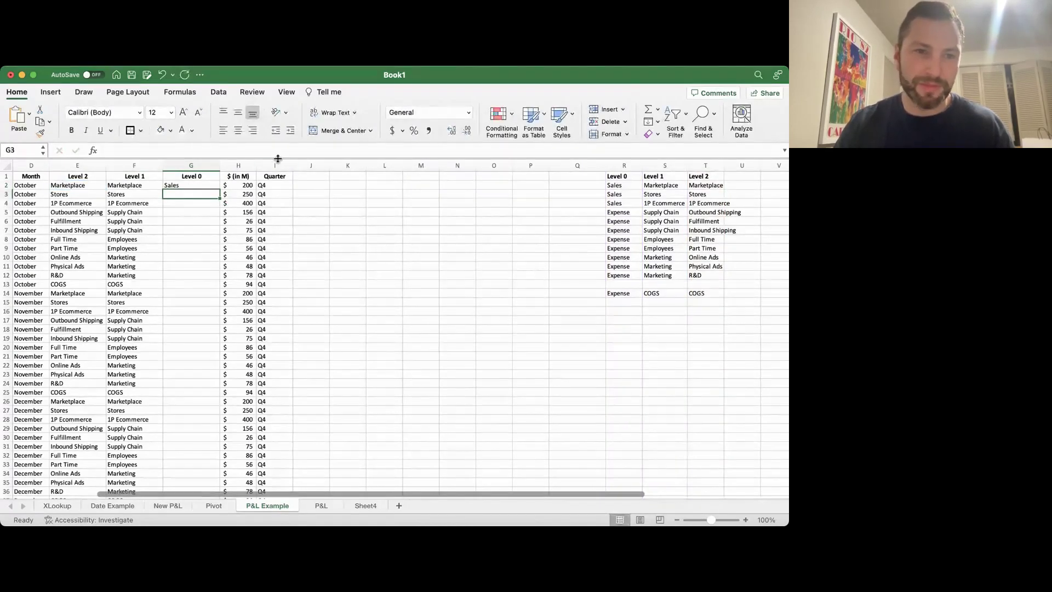
{"action": "key", "text": "Up"}
{"action": "double_click", "coordinate": [220, 190]}
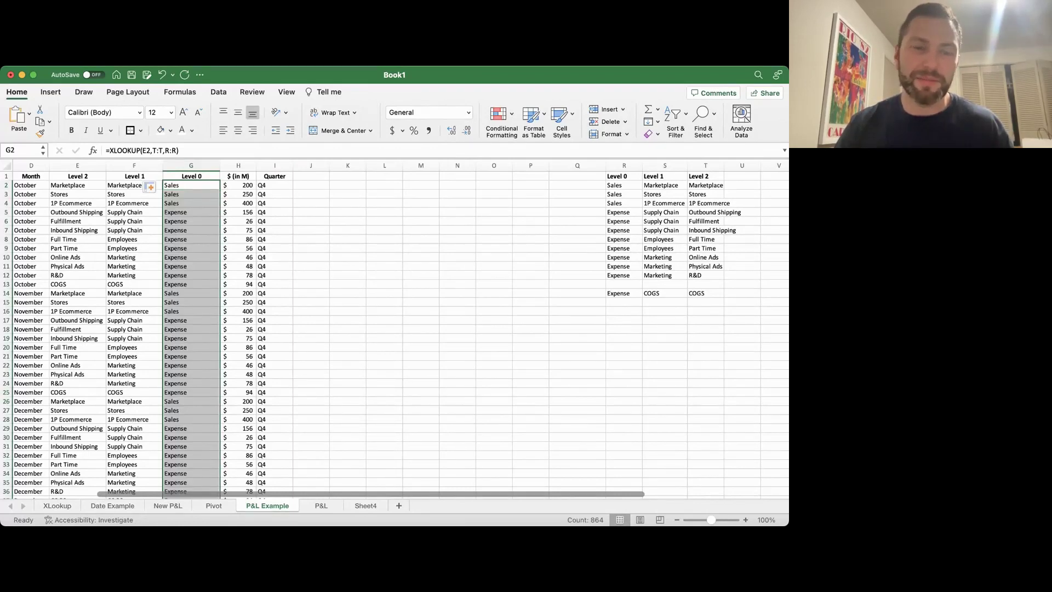
Step: Add 0 as the if-not-found argument of the XLOOKUP formula in F2
{"action": "key", "text": "Left"}
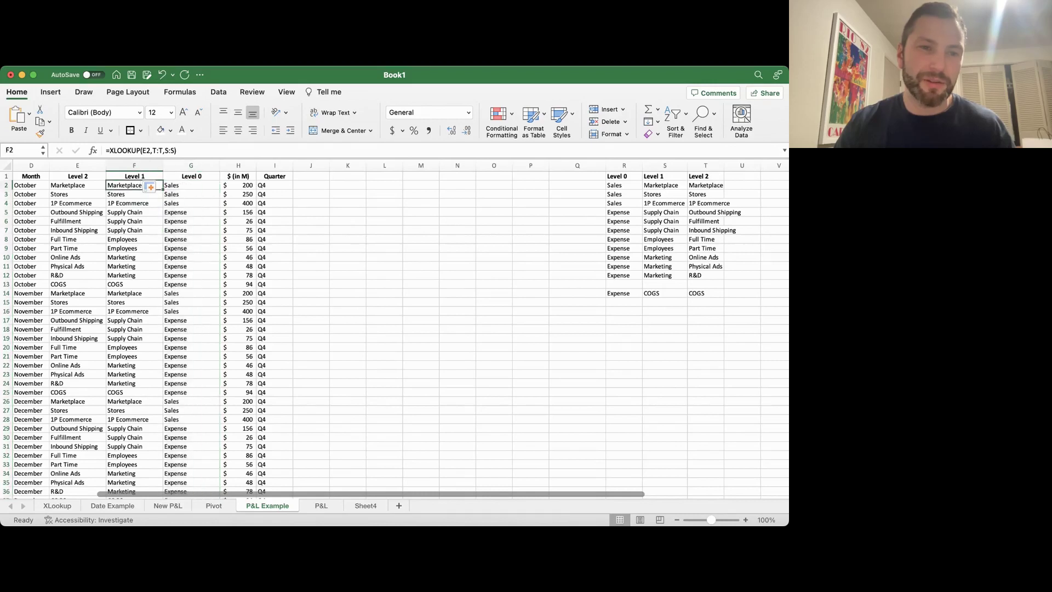
{"action": "left_click", "coordinate": [182, 151]}
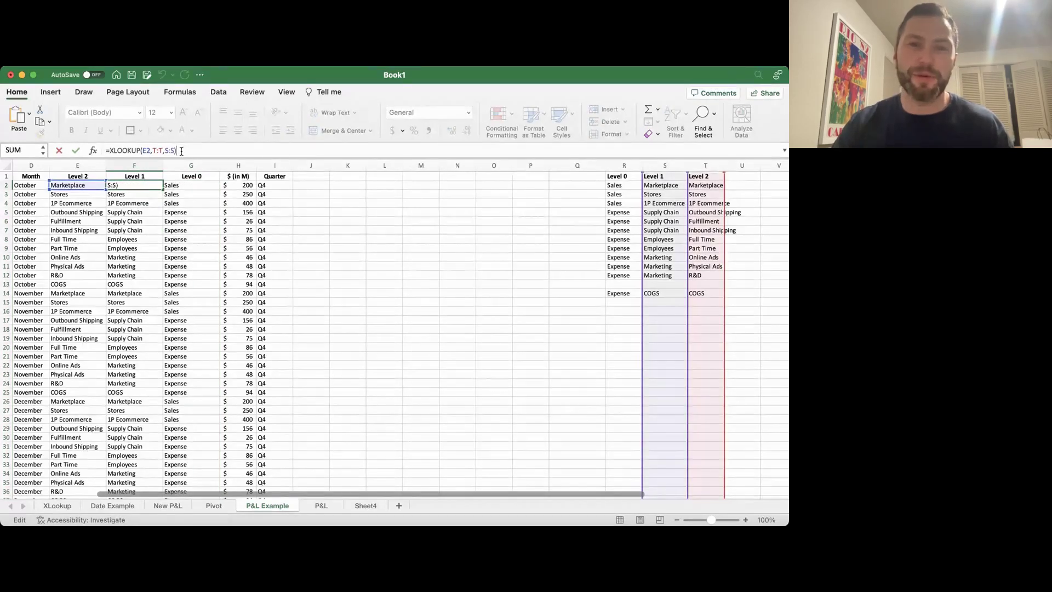
{"action": "key", "text": "BackSpace"}
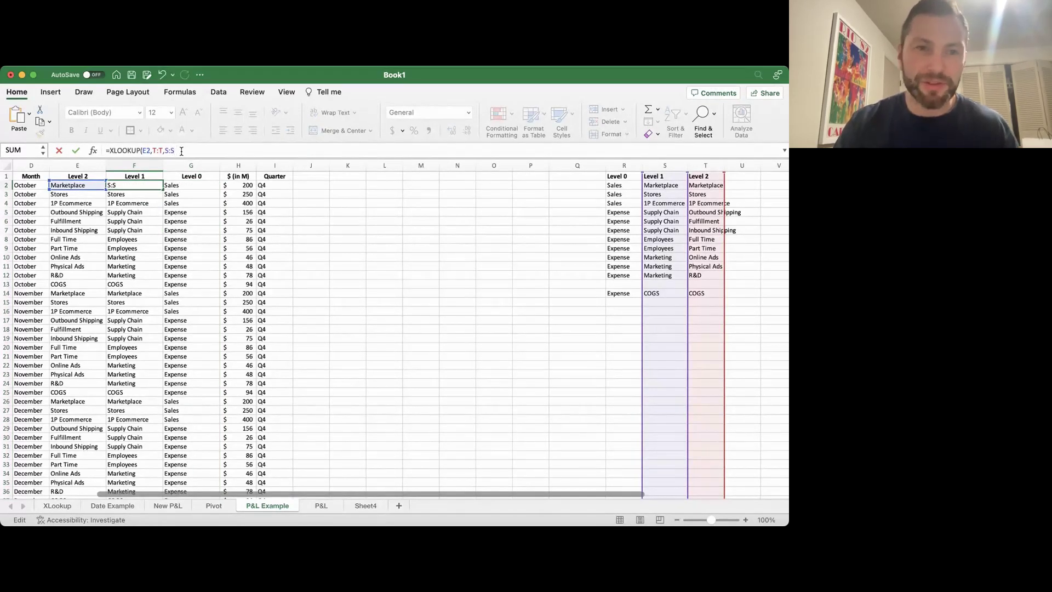
{"action": "type", "text": ","}
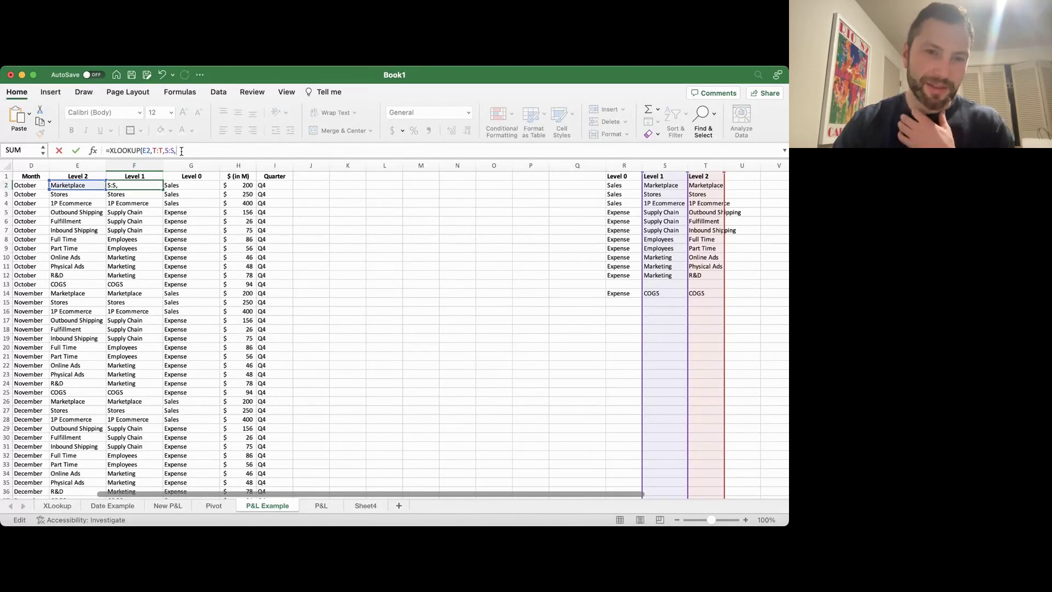
{"action": "type", "text": "0"}
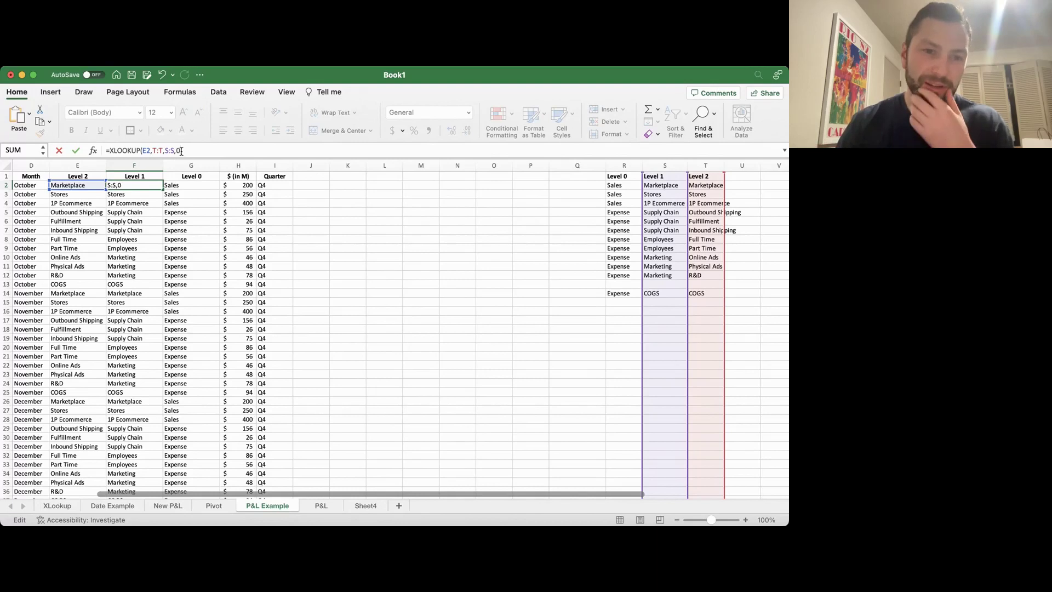
{"action": "key", "text": "Return"}
Step: Test the not-found handling by entering ksdhfkjsdhfs in E2, and undo that entry
{"action": "key", "text": "Up"}
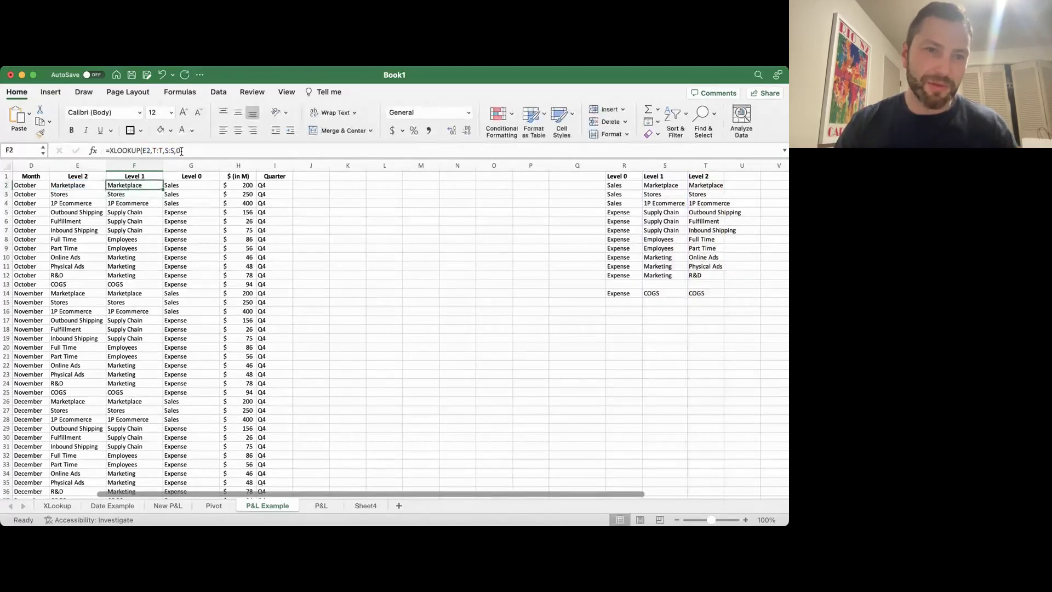
{"action": "key", "text": "Left"}
{"action": "type", "text": "ksdhfkjsdhfs"}
{"action": "key", "text": "Return"}
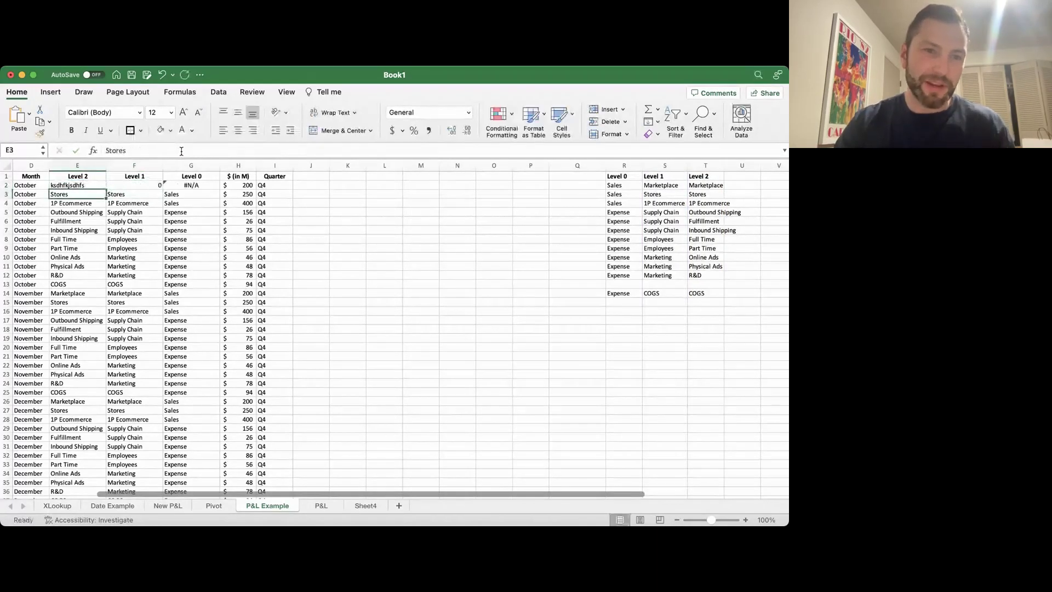
{"action": "key", "text": "Up"}
{"action": "key", "text": "Right"}
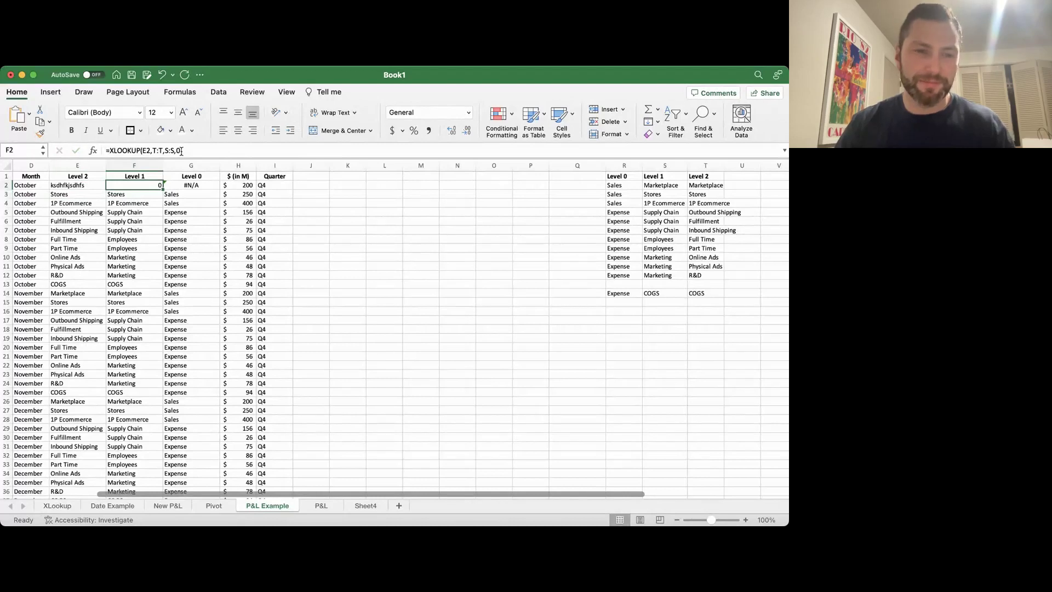
{"action": "key", "text": "super+z"}
Step: Extend the XLOOKUP formula in F2 with match mode 0 and search mode 1 after the if-not-found argument
{"action": "key", "text": "Right"}
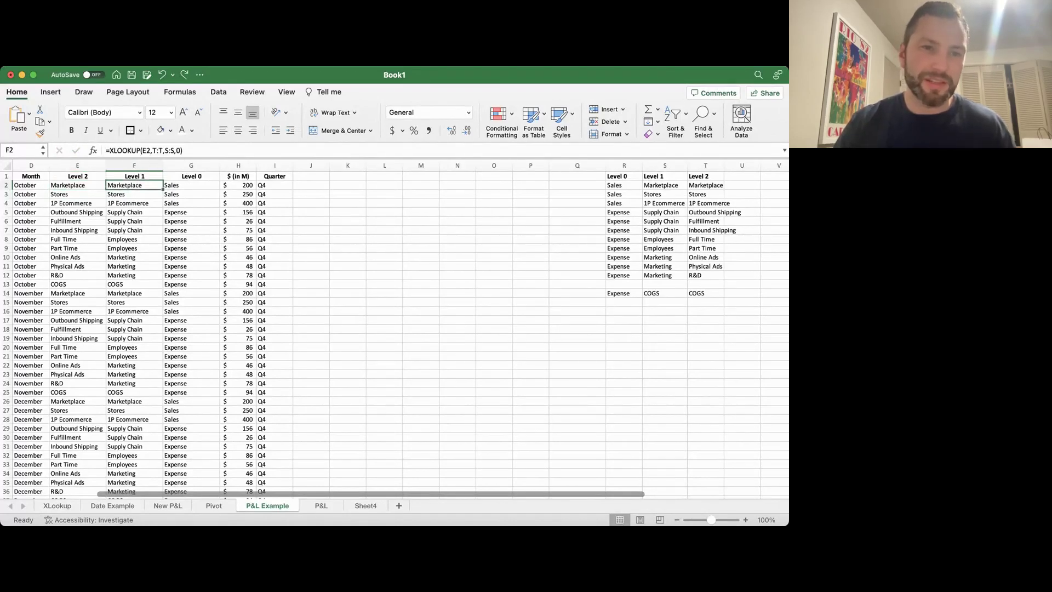
{"action": "left_click", "coordinate": [195, 149]}
{"action": "key", "text": "BackSpace"}
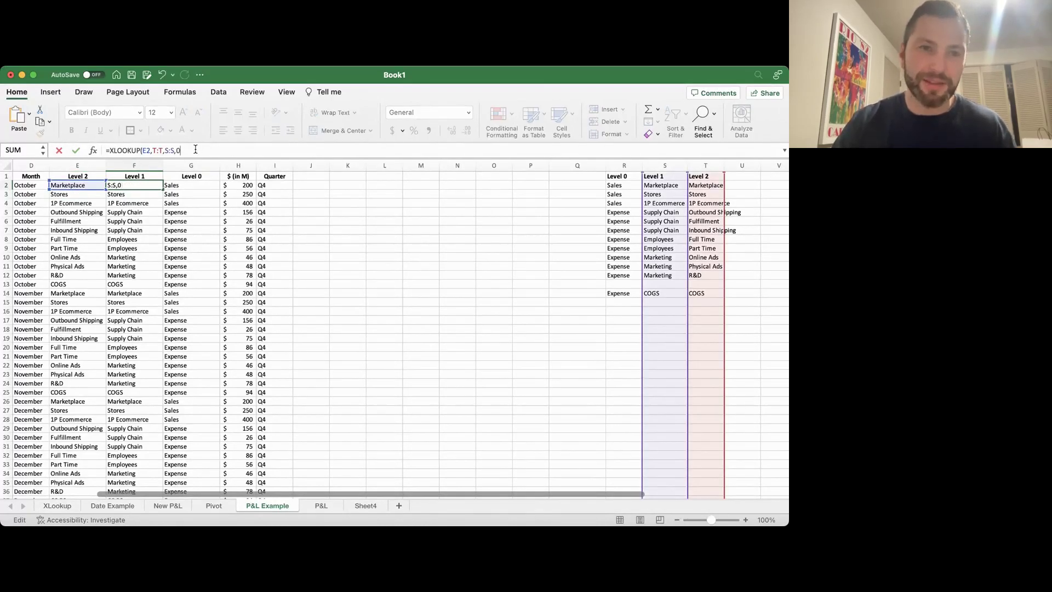
{"action": "type", "text": ","}
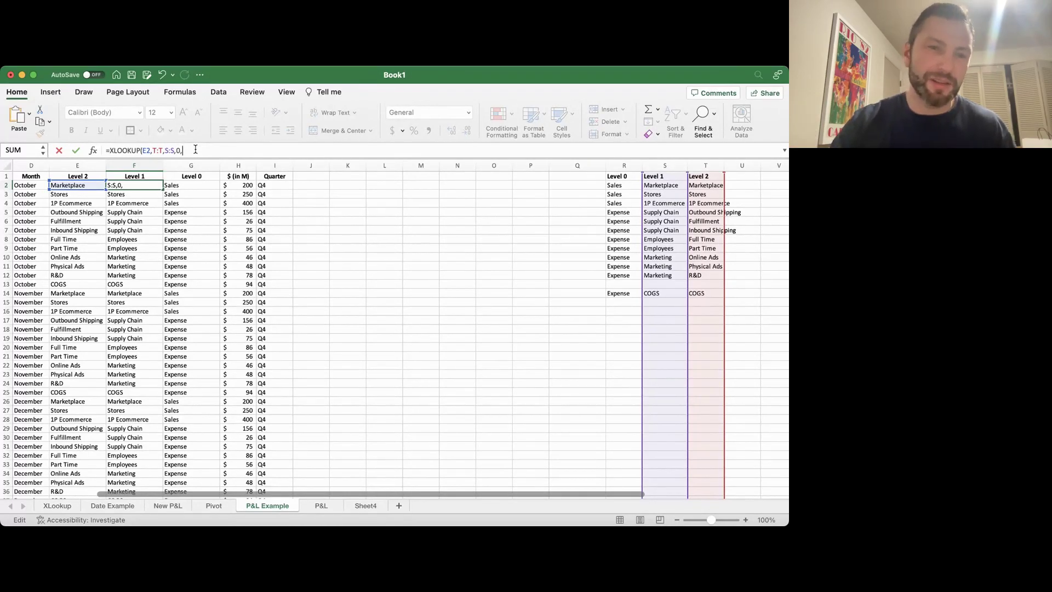
{"action": "type", "text": "0"}
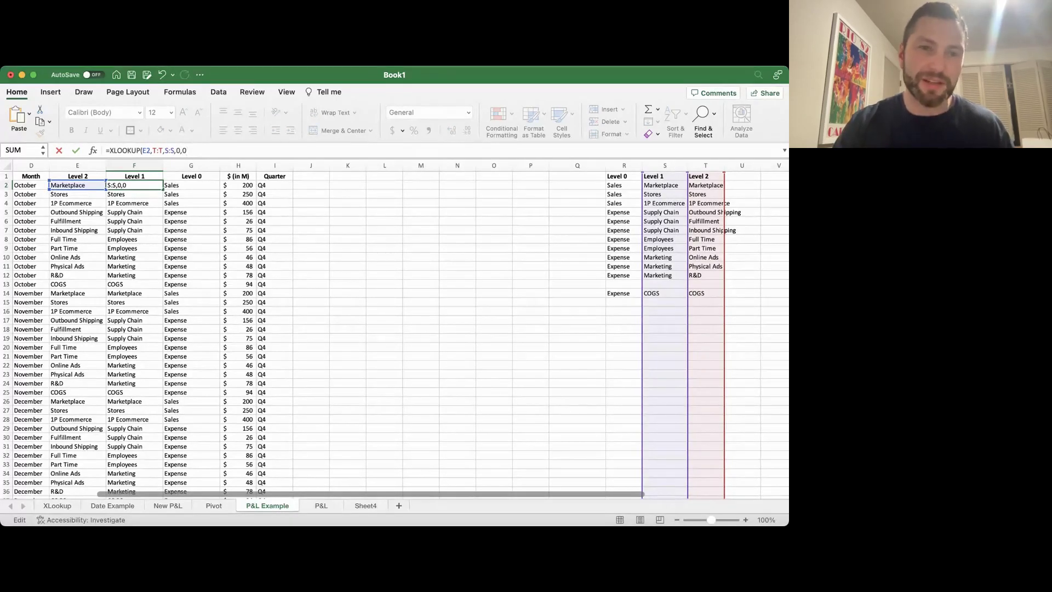
{"action": "type", "text": ","}
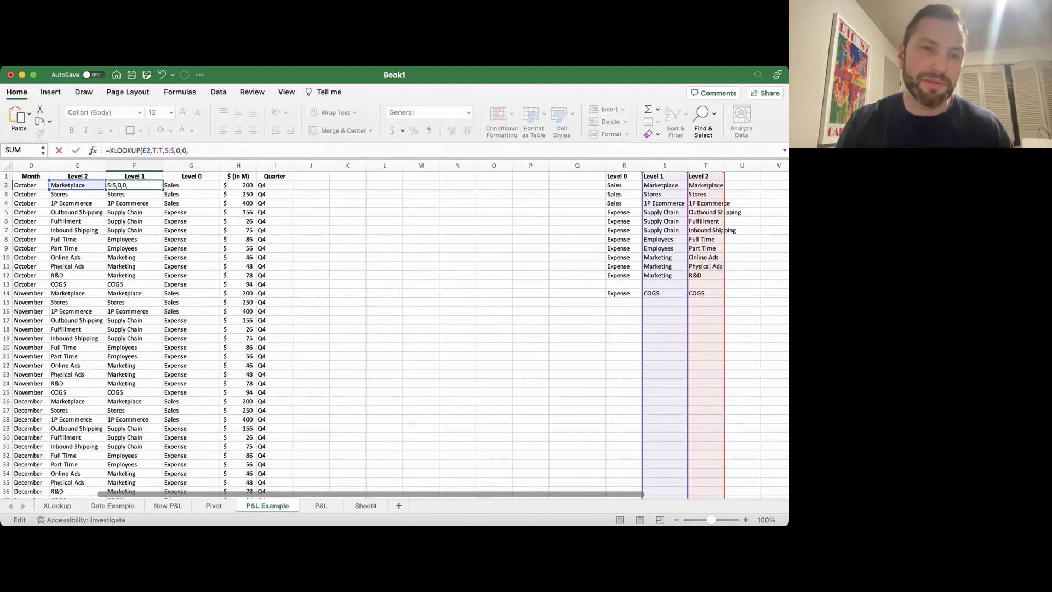
{"action": "type", "text": "1"}
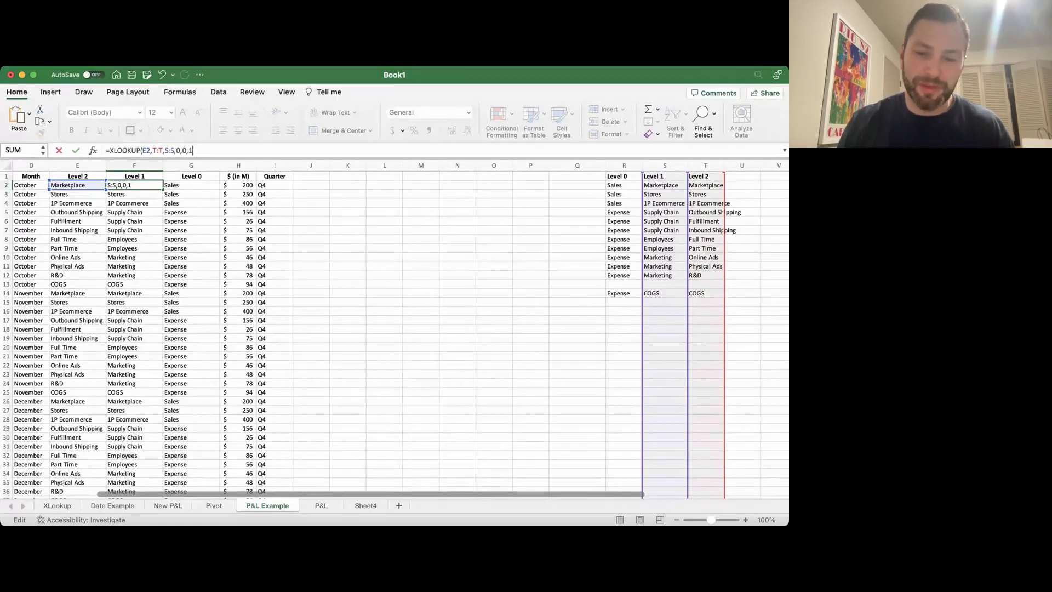
{"action": "key", "text": "Return"}
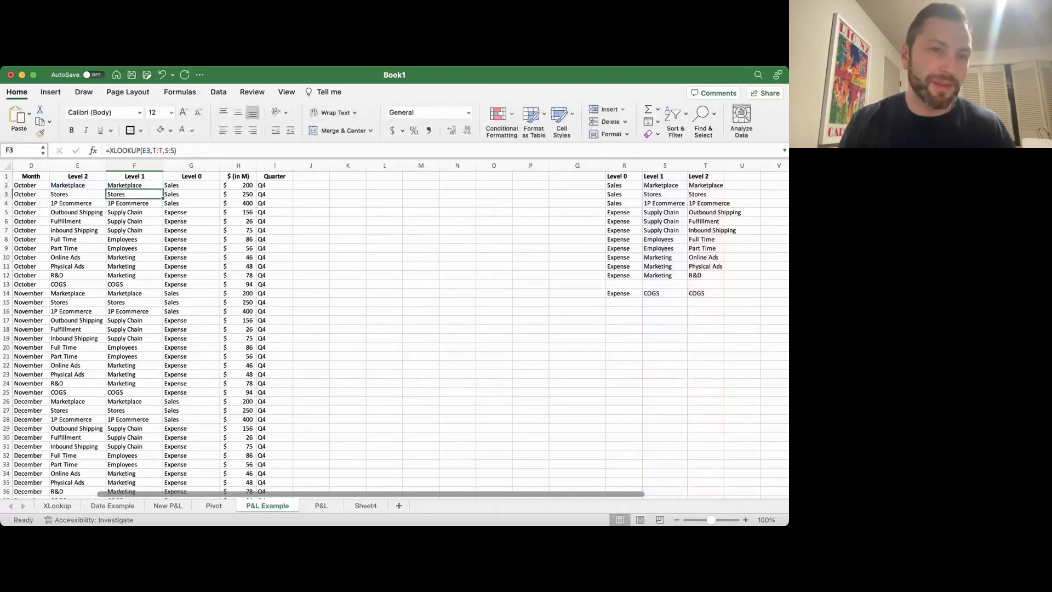
Step: Fill the XLOOKUP formula from F2 down the whole Level 1 column
{"action": "left_click", "coordinate": [134, 185]}
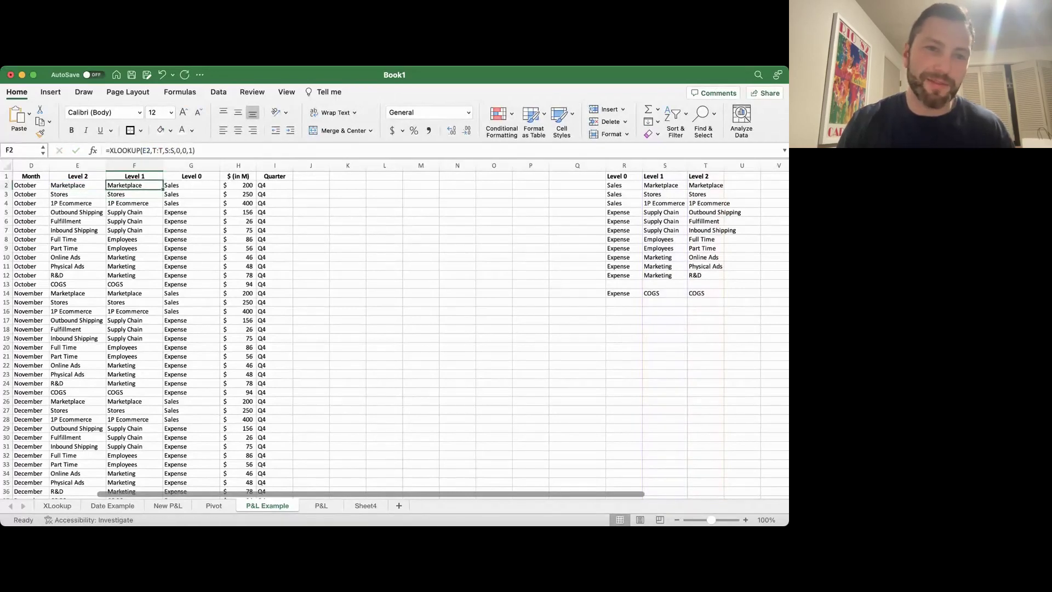
{"action": "double_click", "coordinate": [162, 190]}
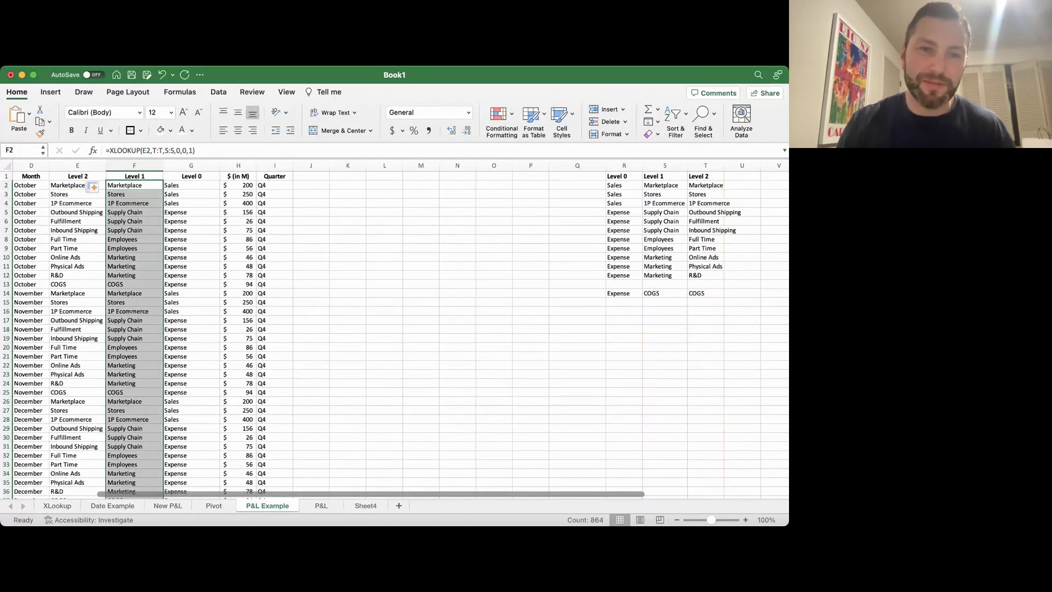
{"action": "left_click", "coordinate": [384, 193]}
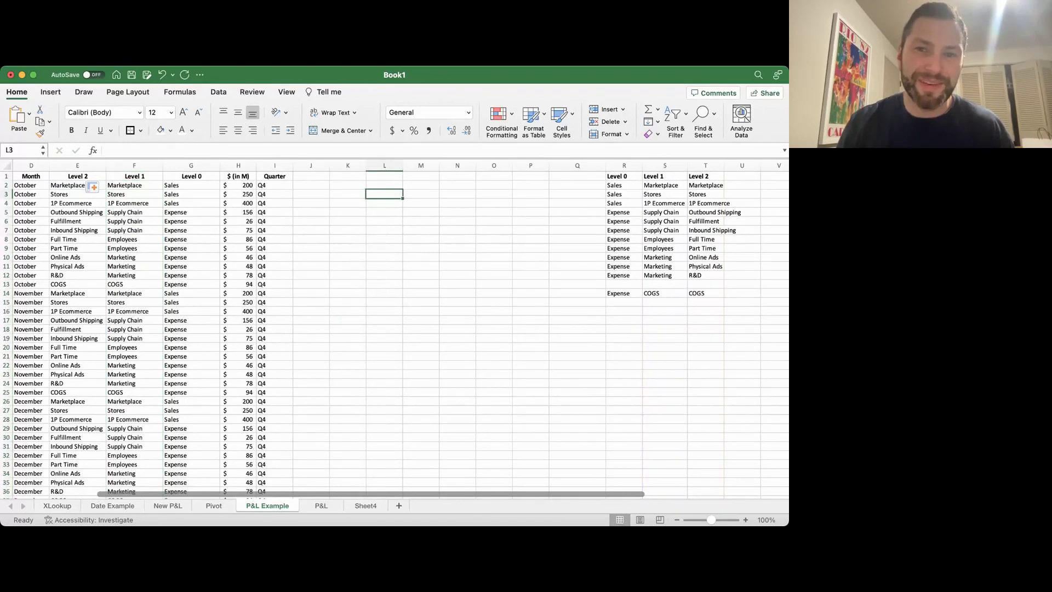